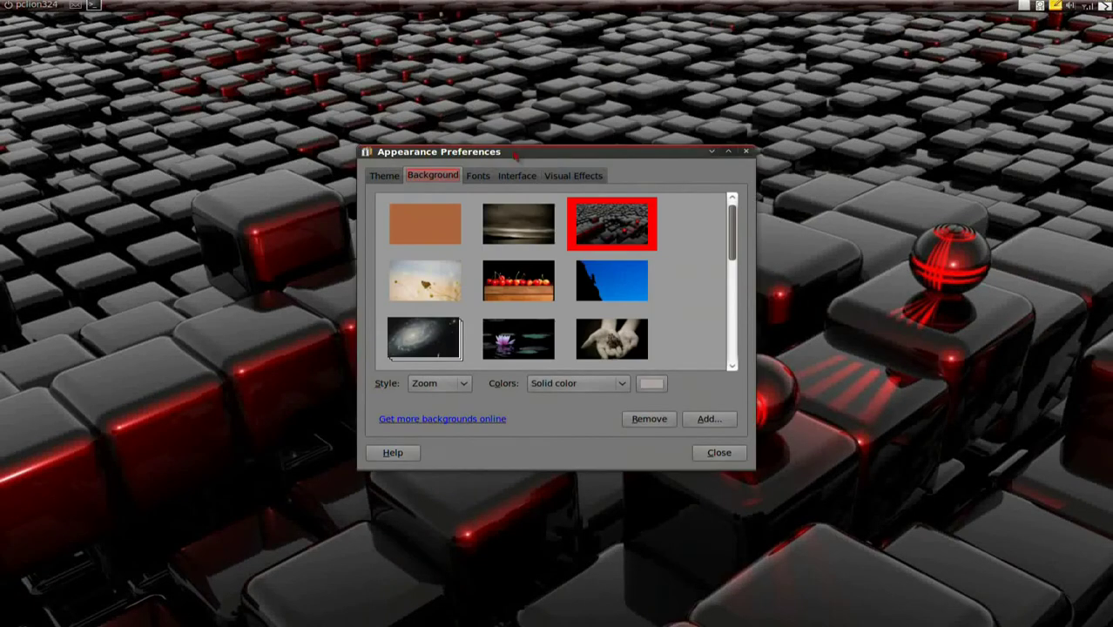
Set the Visual Effects level to Extra in Appearance Preferences and move the dialog aside.
click(575, 176)
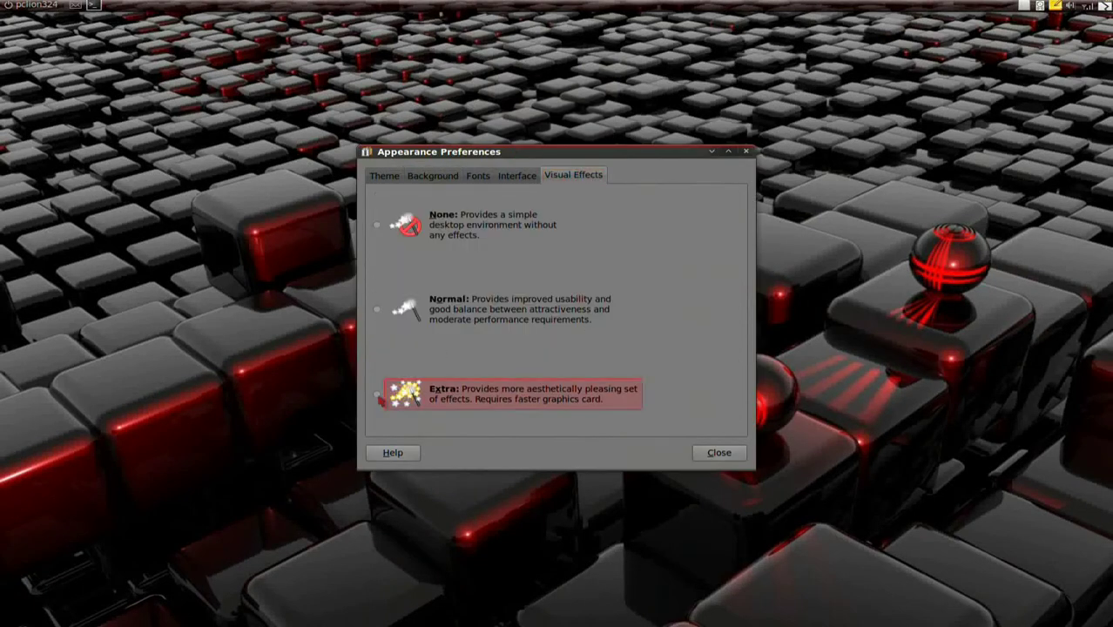
click(377, 397)
drag(377, 397, 393, 358)
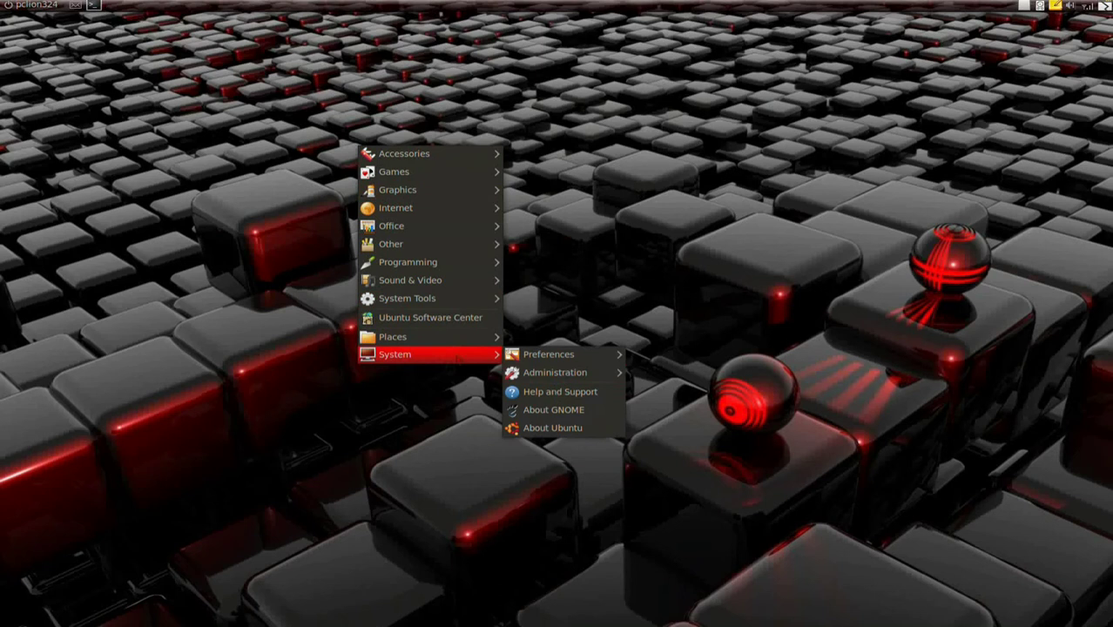
Quick-search Synaptic for 'compiz' and select the installed compizconfig-settings-manager package.
mouse_move(566, 373)
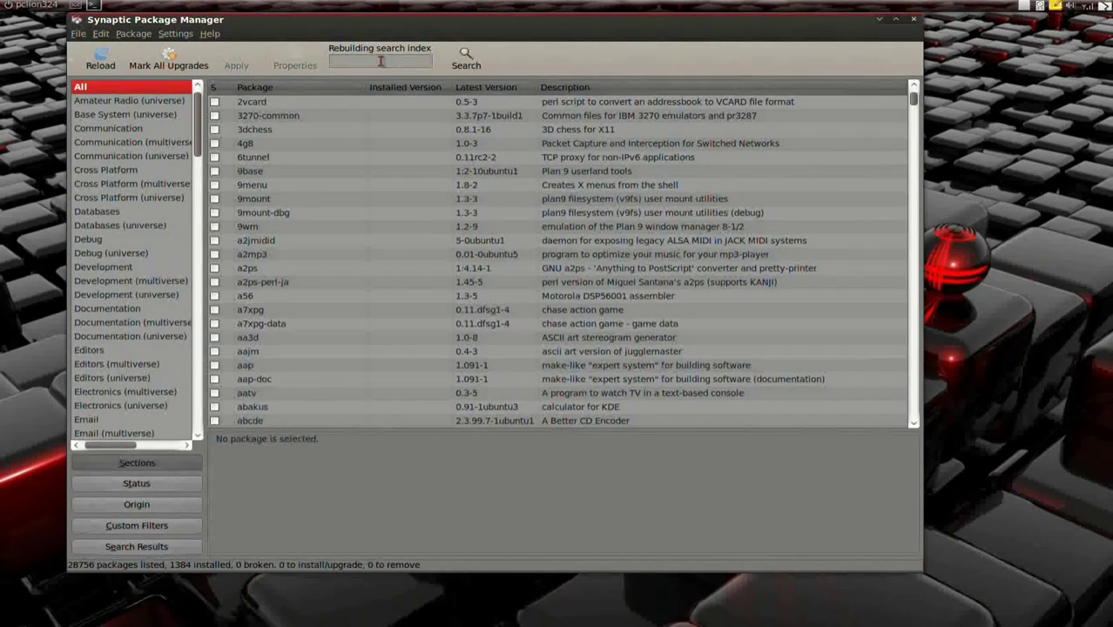
click(381, 61)
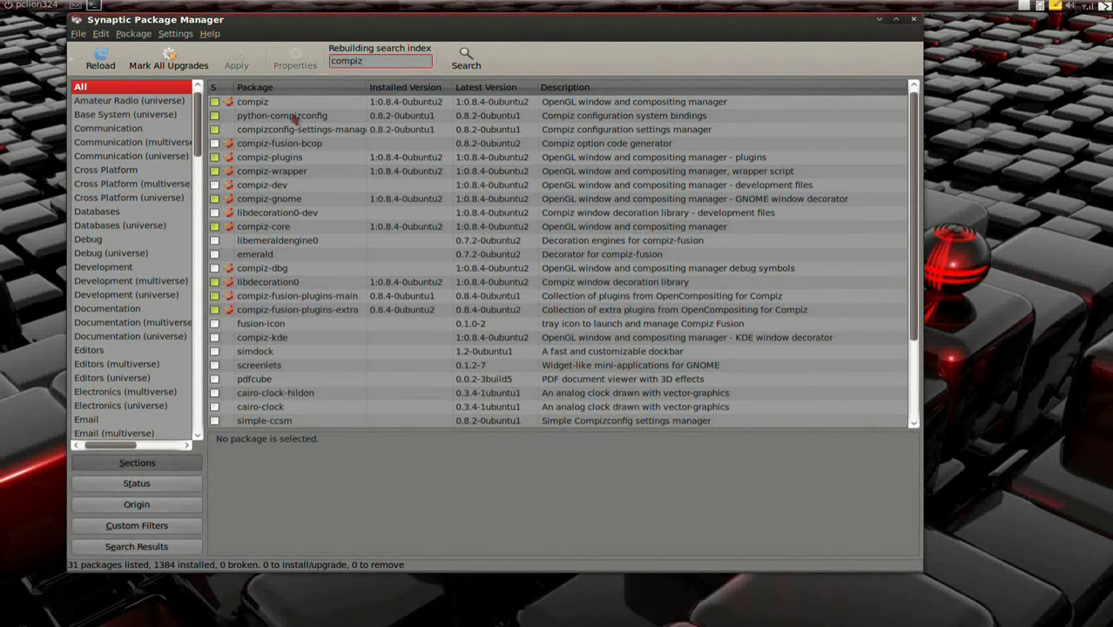
click(271, 132)
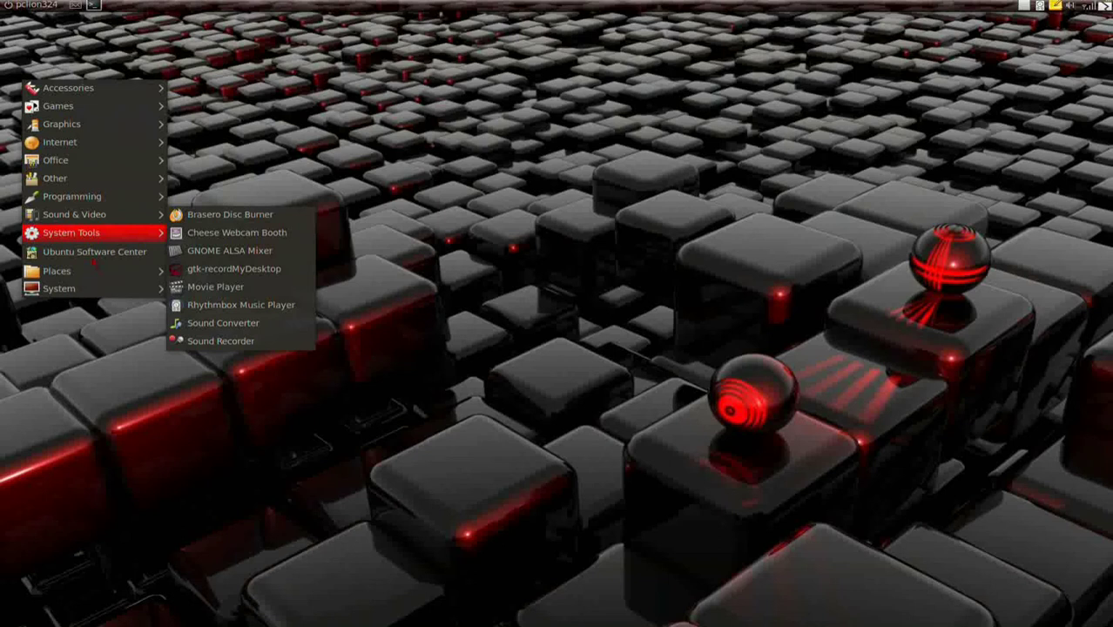
Launch CompizConfig Settings Manager from the System > Preferences menu.
mouse_move(85, 288)
mouse_move(213, 289)
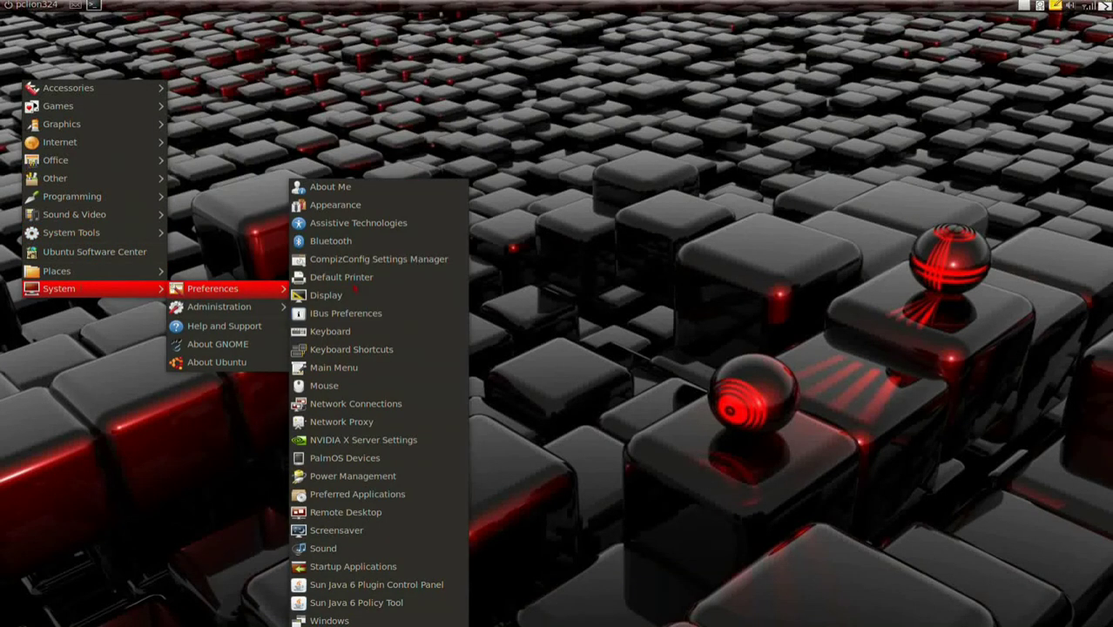
click(380, 258)
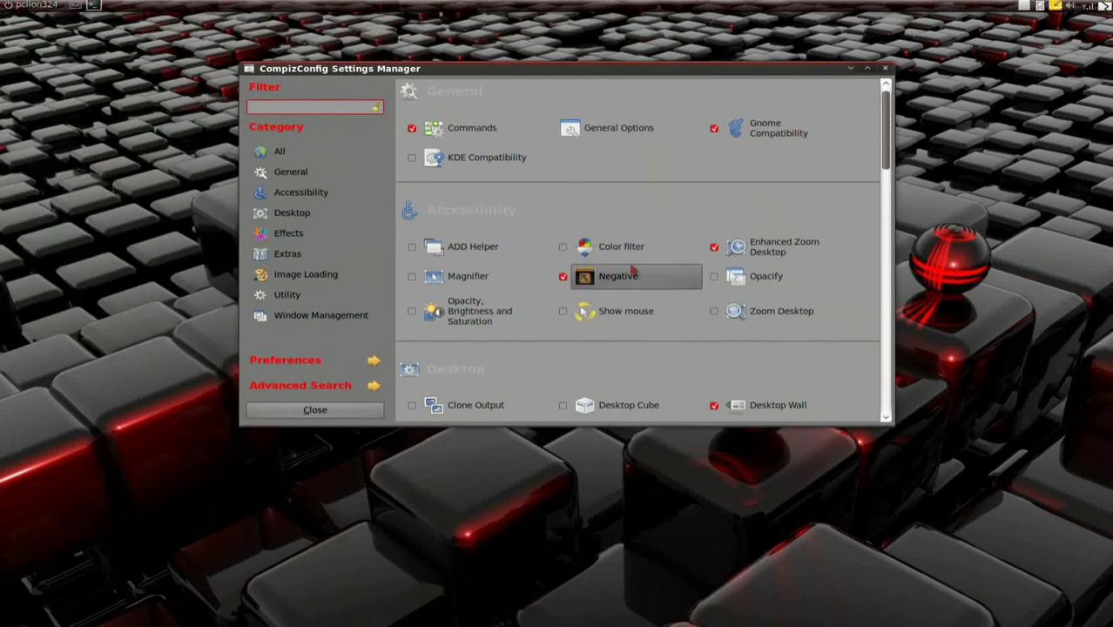
Enable Desktop Cube, disabling the conflicting Desktop Wall plugin.
scroll(646, 263, down, 4)
scroll(647, 263, down, 1)
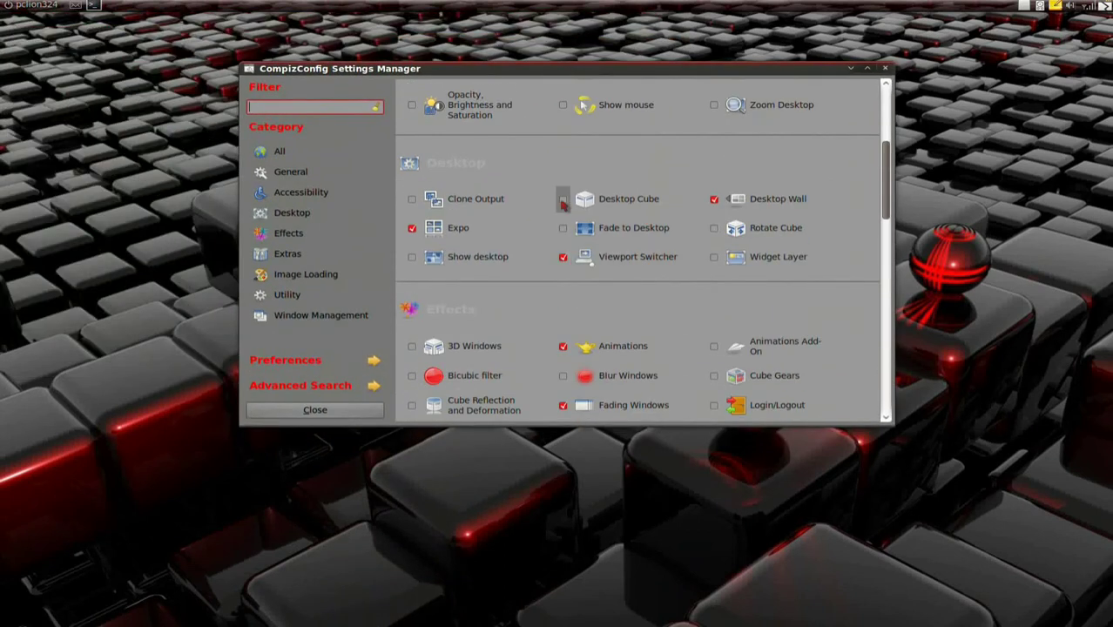
click(564, 202)
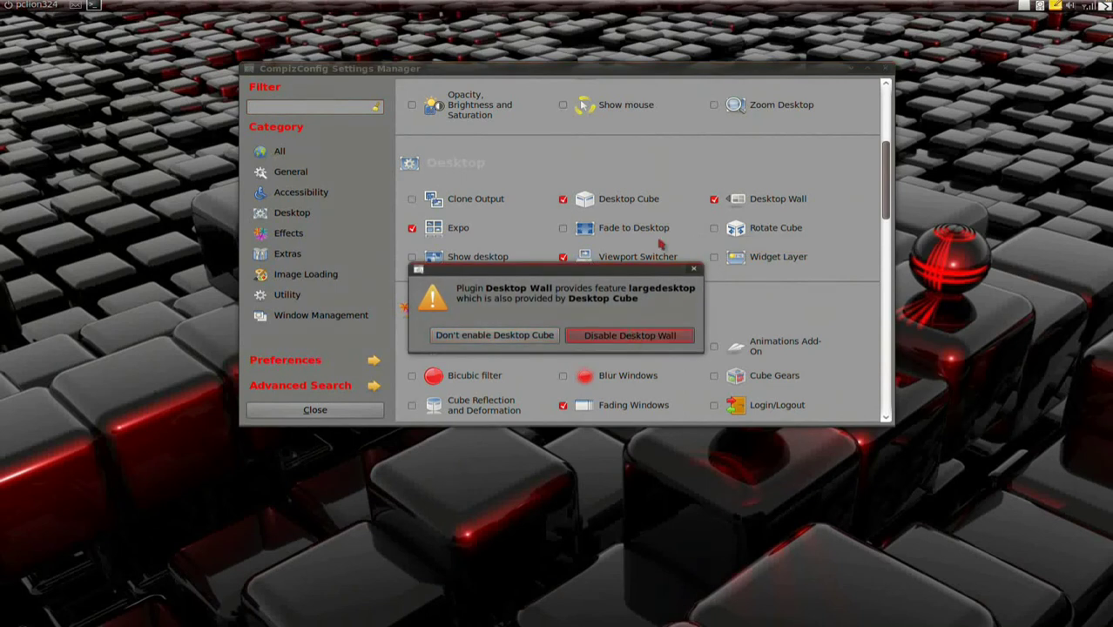
key(Return)
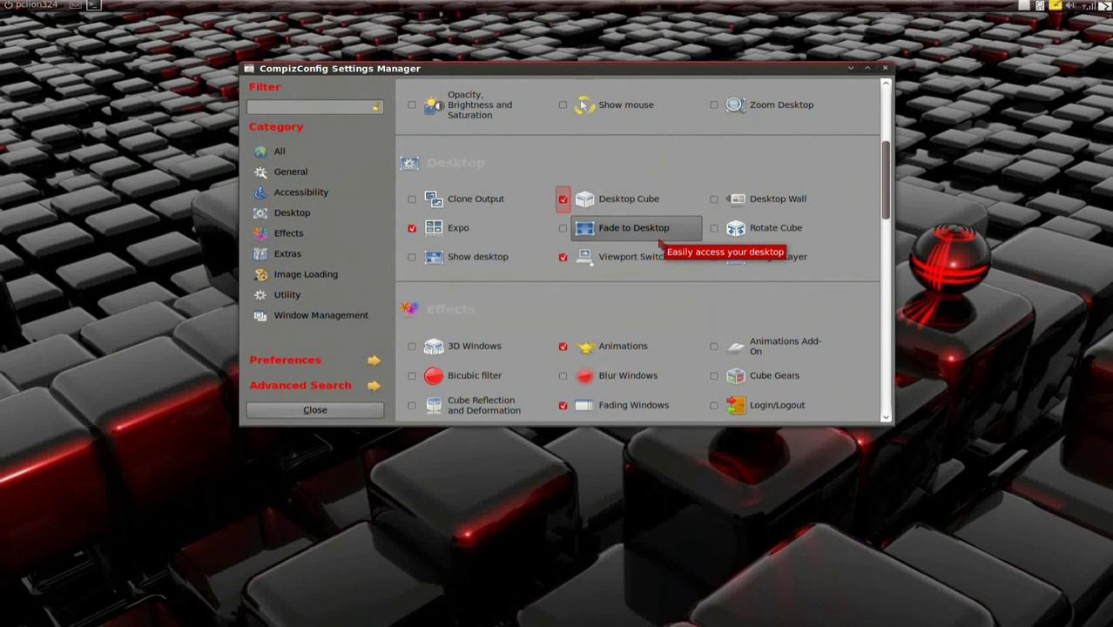
Enable Rotate Cube, 3D Windows, Cube Reflection and Deformation, and Animations Add-On.
click(715, 229)
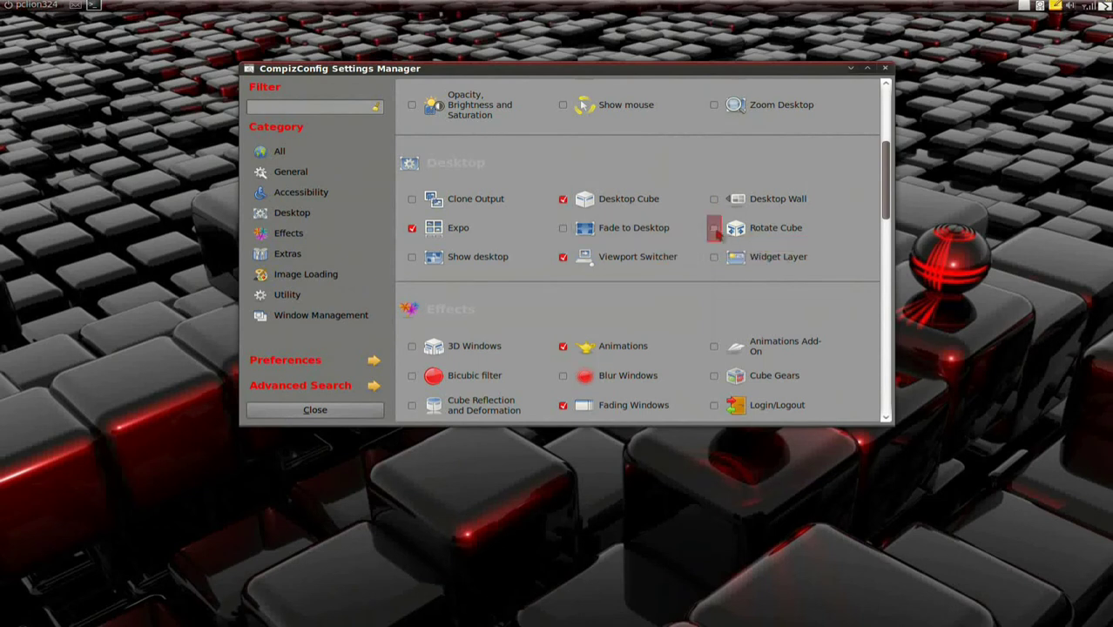
click(412, 347)
scroll(415, 339, down, 4)
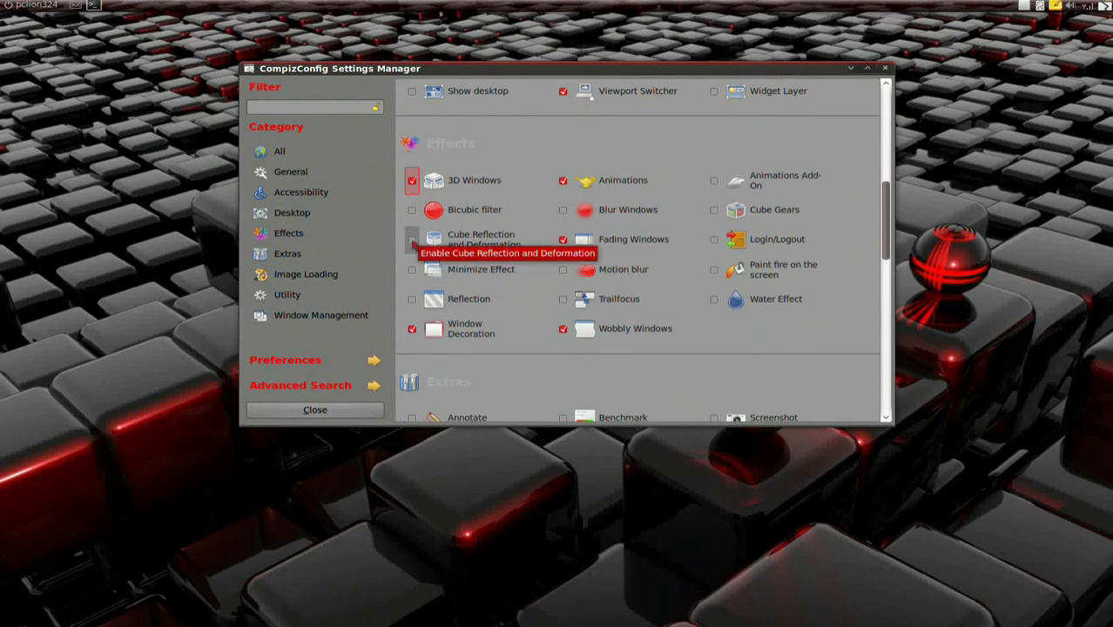
click(413, 243)
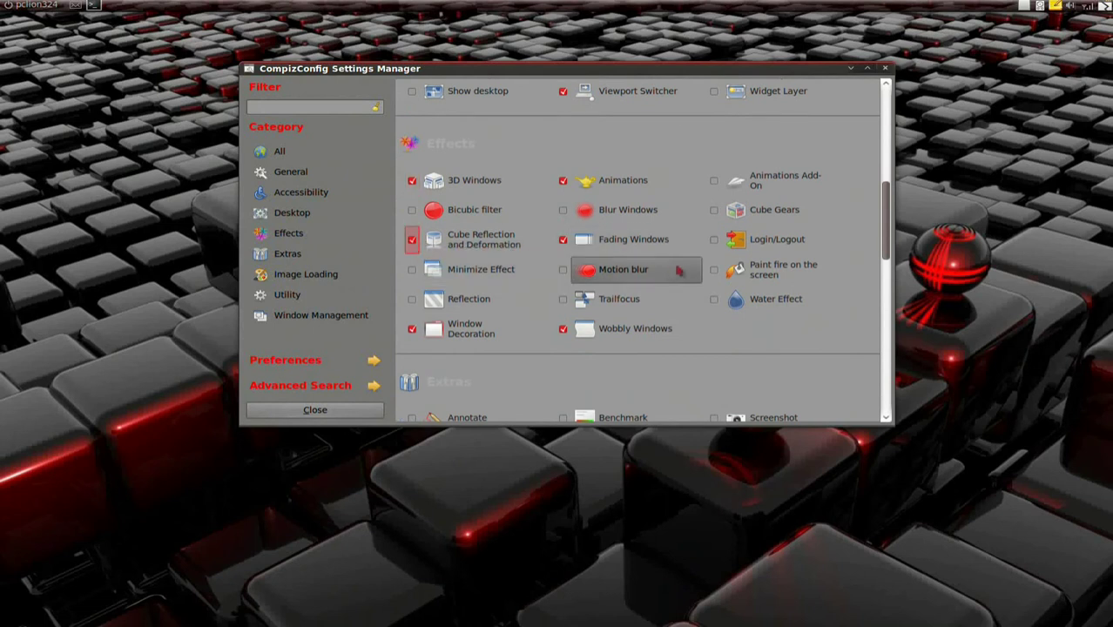
click(714, 184)
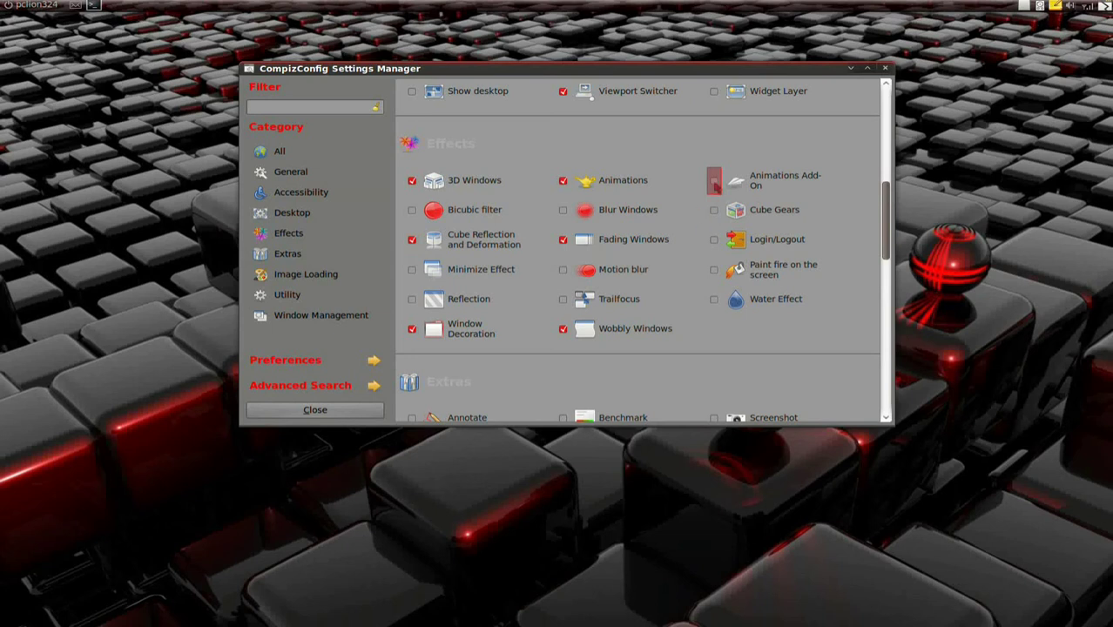
click(714, 184)
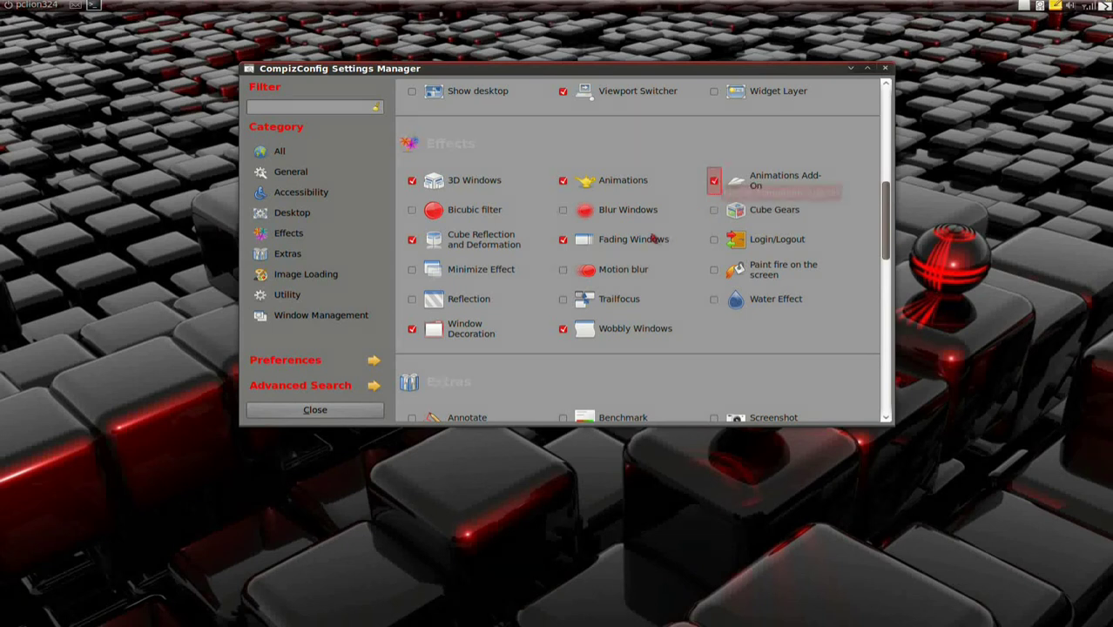
Enable the Splash plugin under Extras, then scroll back up to the Effects plugins.
scroll(664, 264, down, 2)
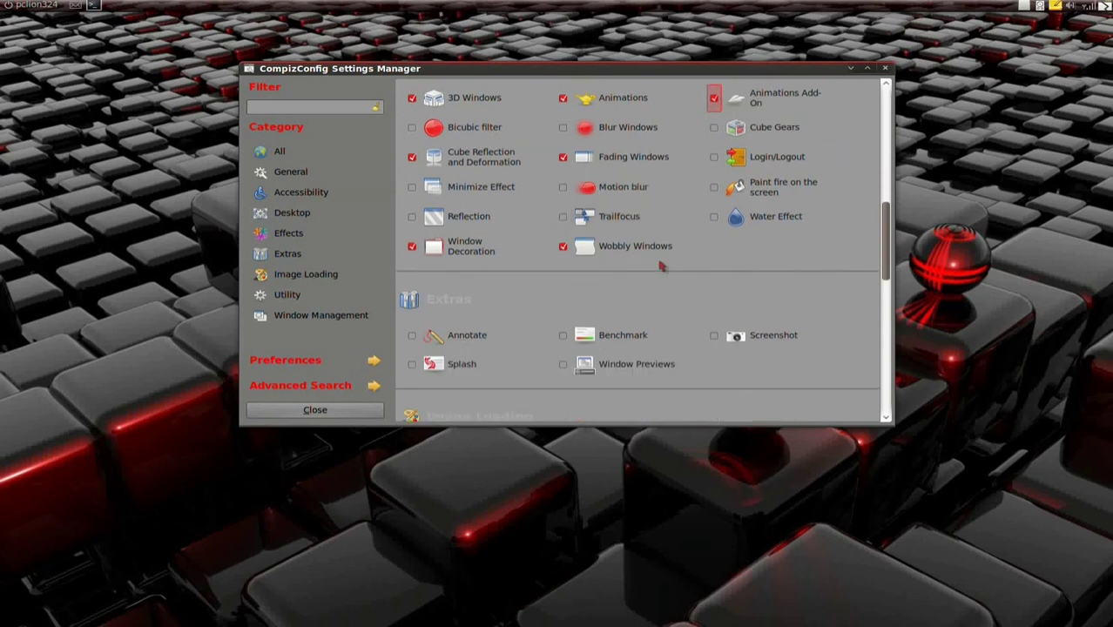
scroll(661, 266, down, 4)
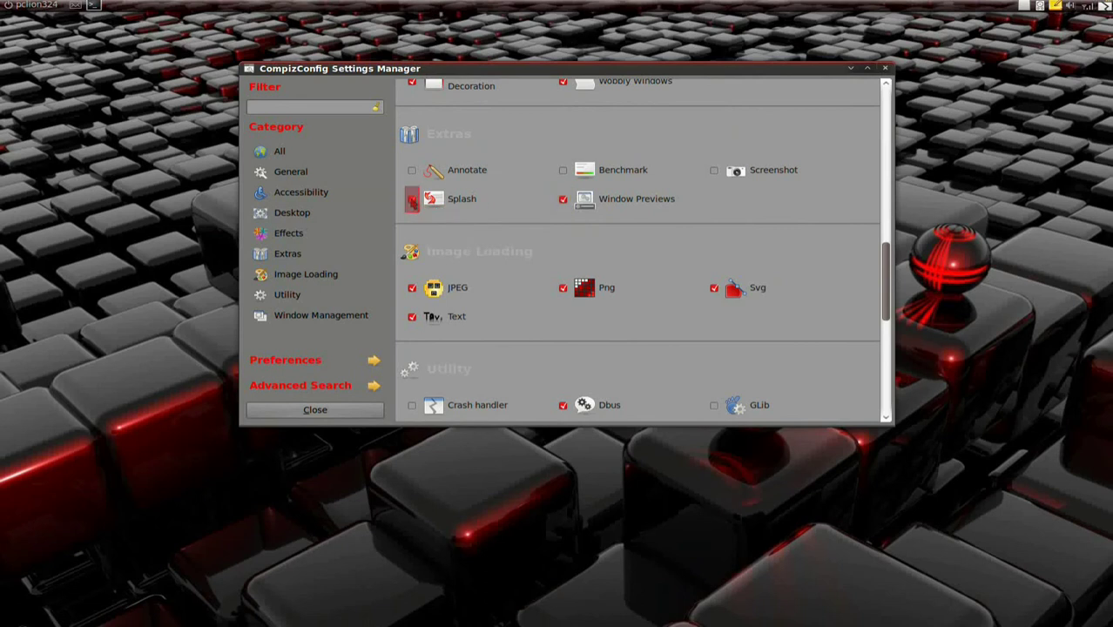
click(412, 200)
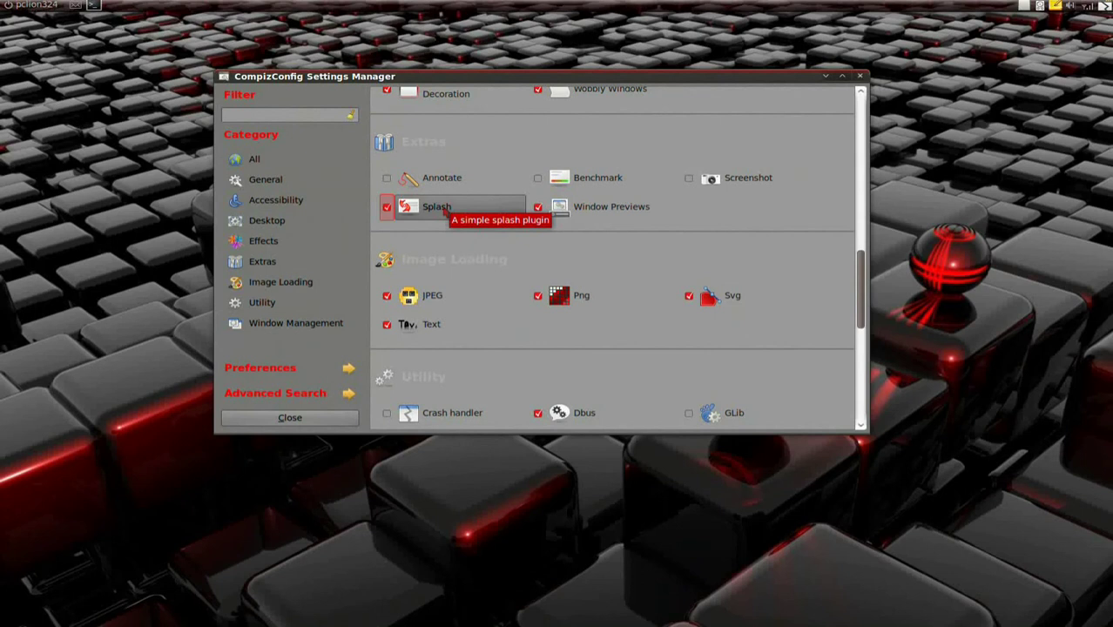
scroll(513, 226, down, 7)
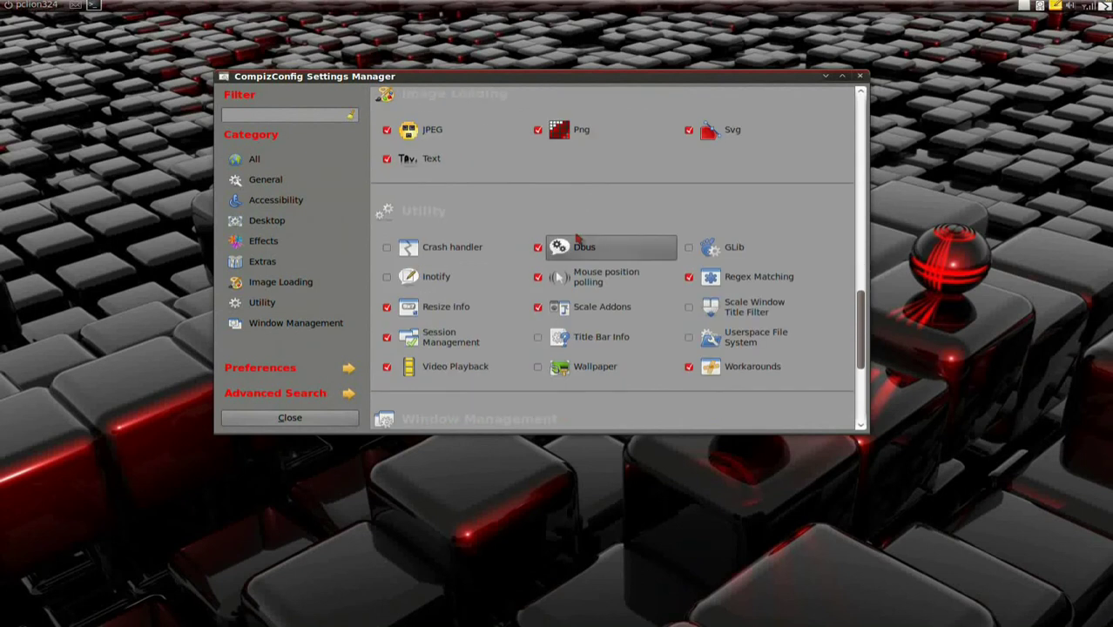
scroll(577, 240, down, 2)
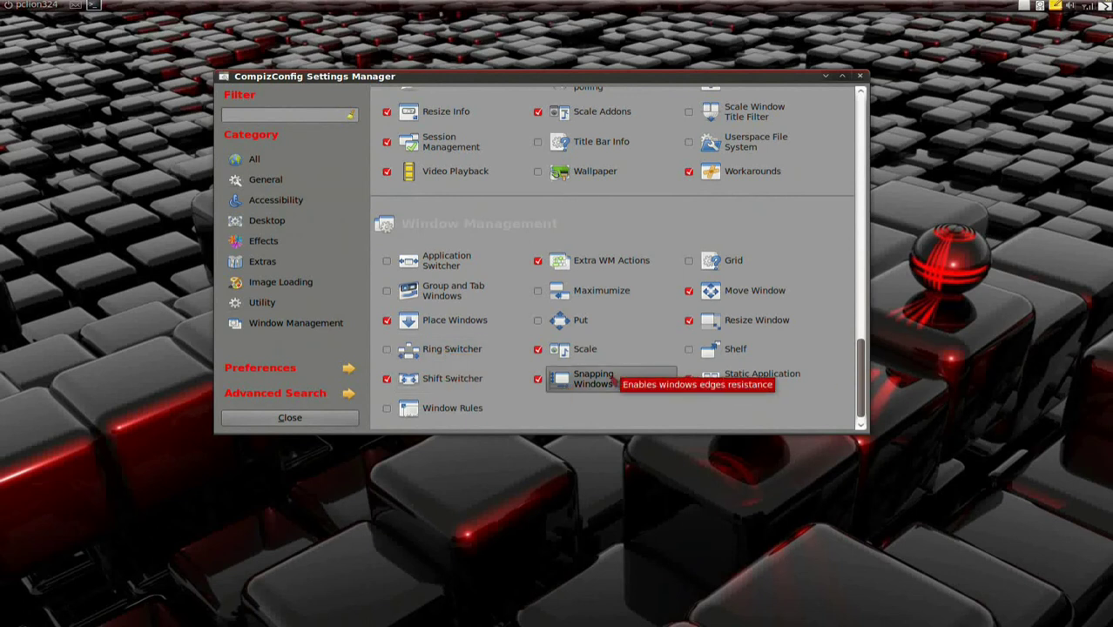
scroll(613, 380, up, 8)
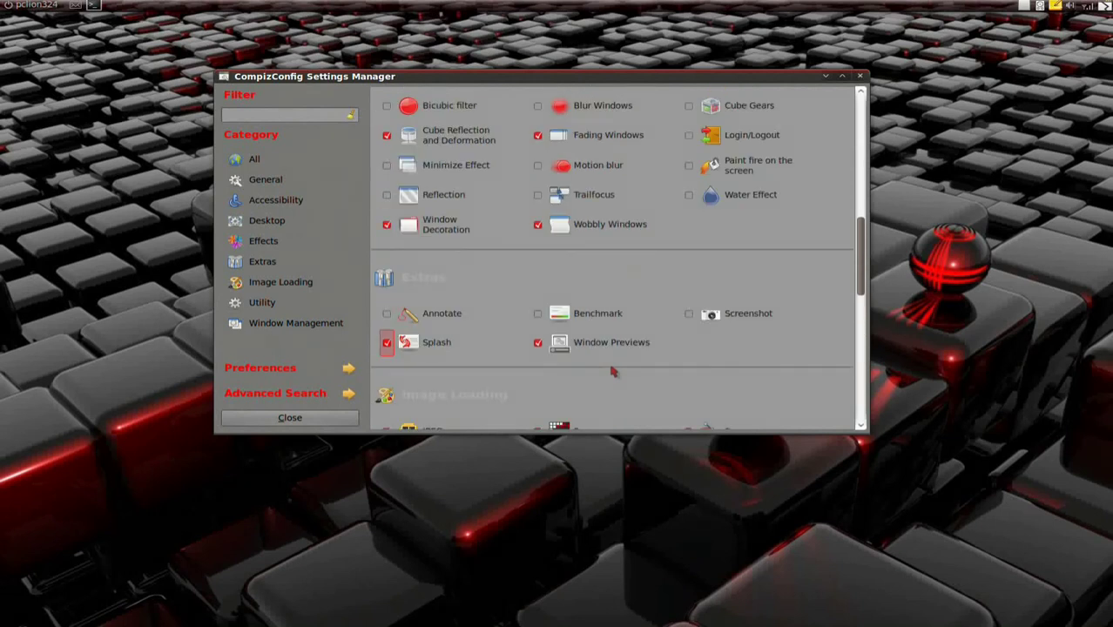
scroll(612, 372, up, 3)
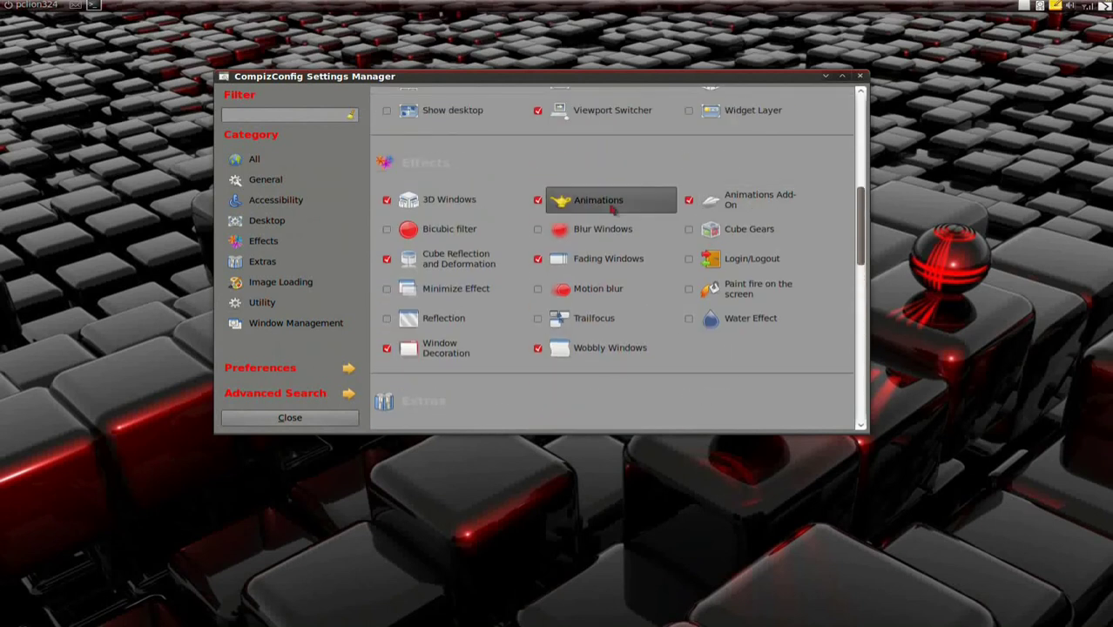
In the Animations plugin, select the first Open Animation rule (Random, 300), then view Close Animation.
click(613, 206)
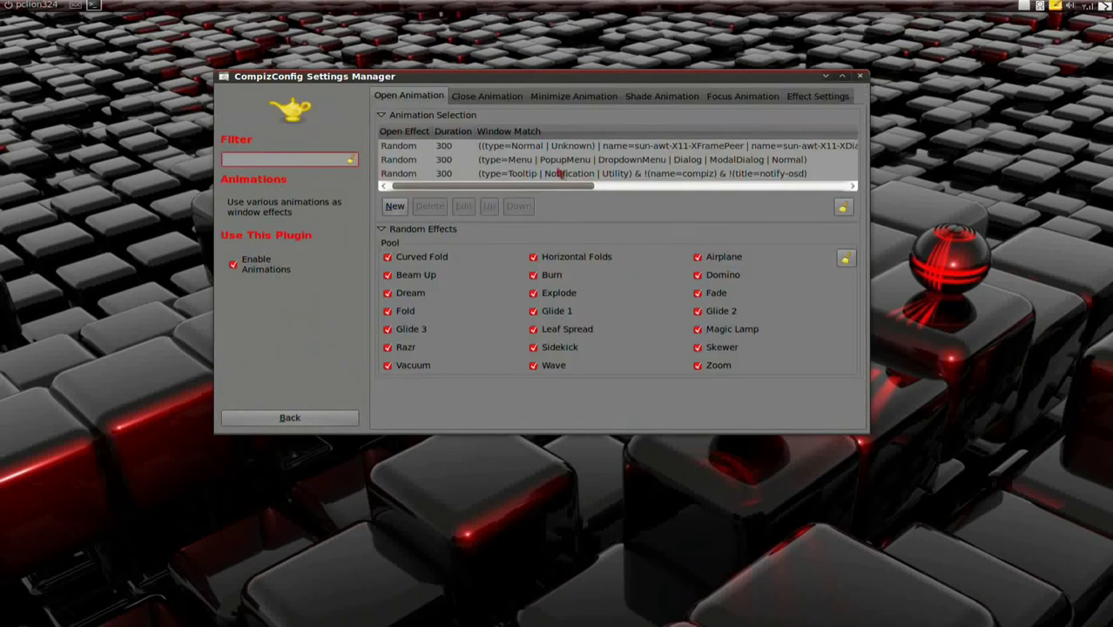
click(408, 146)
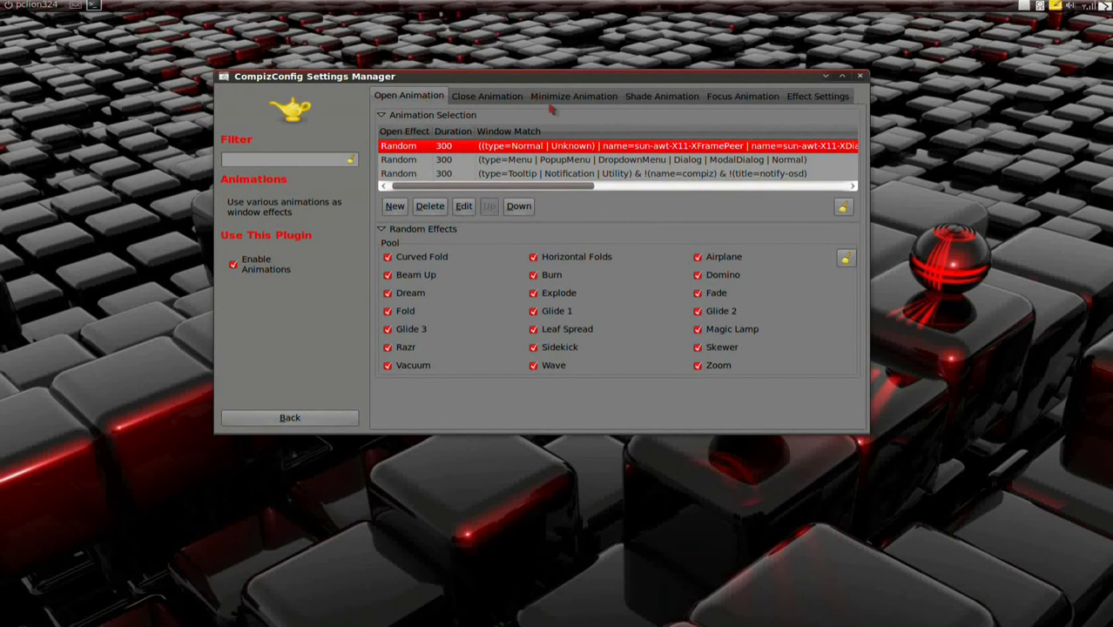
click(493, 98)
Tick all 21 close random effects, Curved Fold through Zoom, and select the first Fade 200 rule.
click(388, 259)
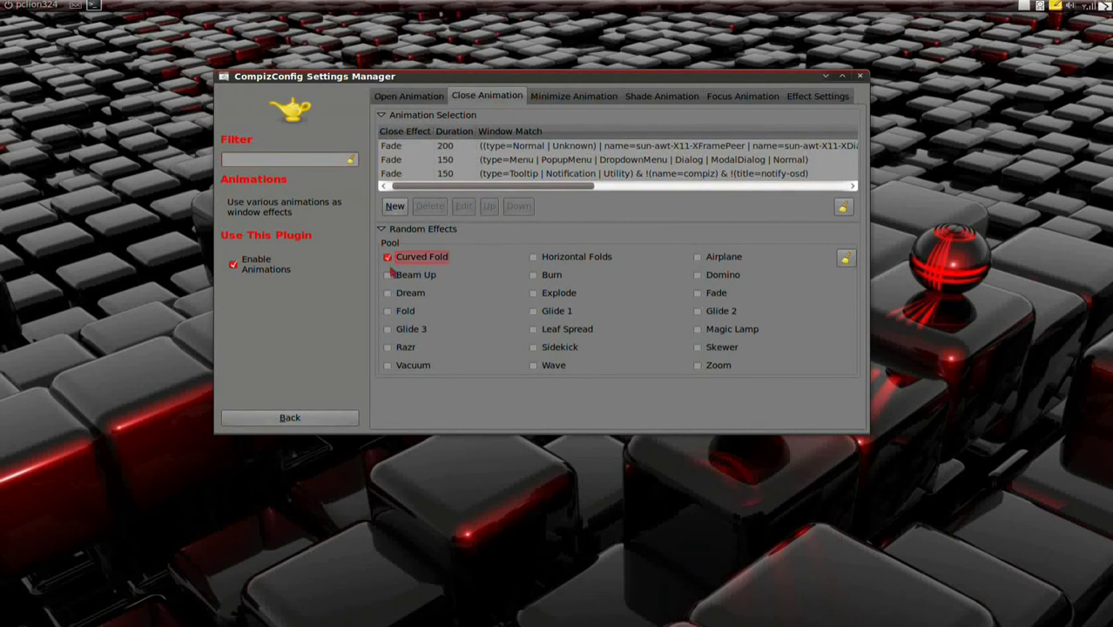
click(390, 275)
click(389, 294)
click(390, 311)
click(390, 329)
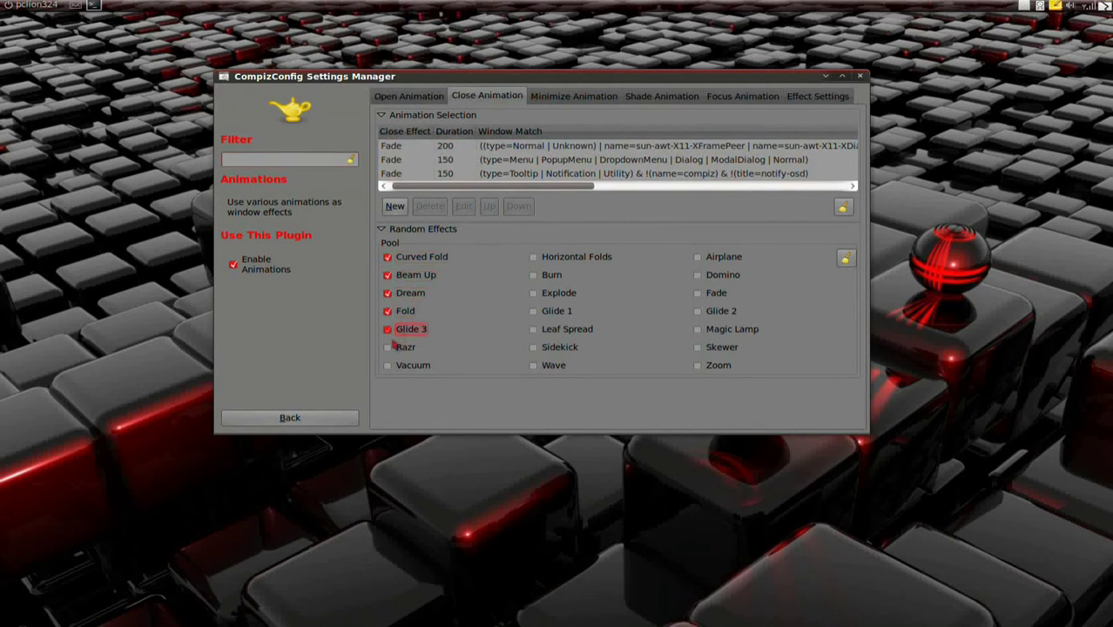
click(389, 348)
click(388, 366)
click(534, 366)
click(534, 347)
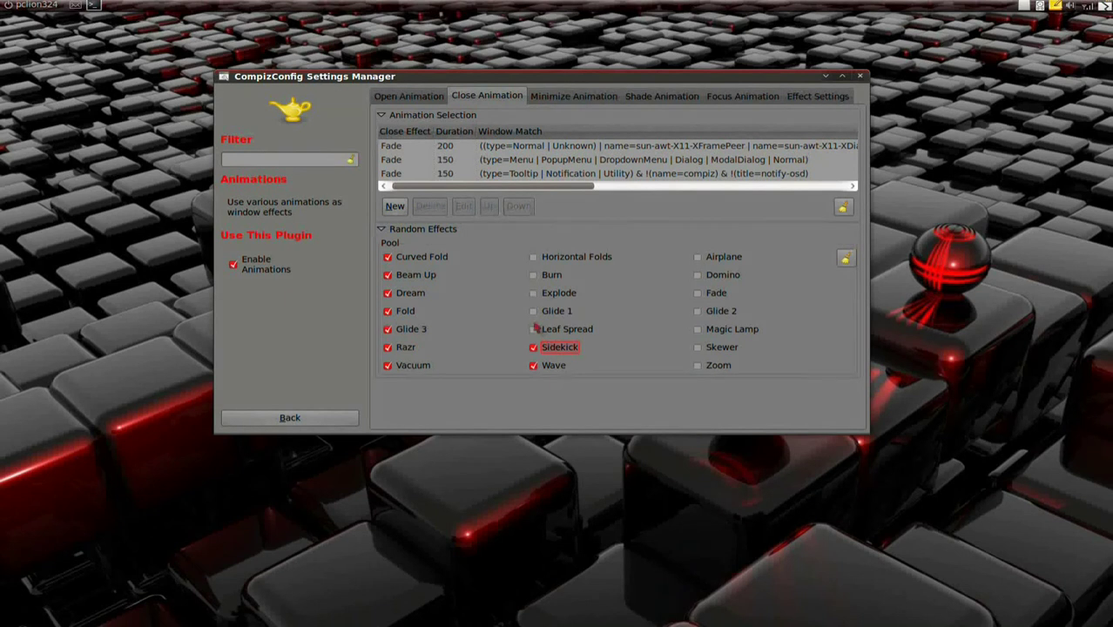
click(534, 329)
click(534, 311)
click(534, 293)
click(534, 276)
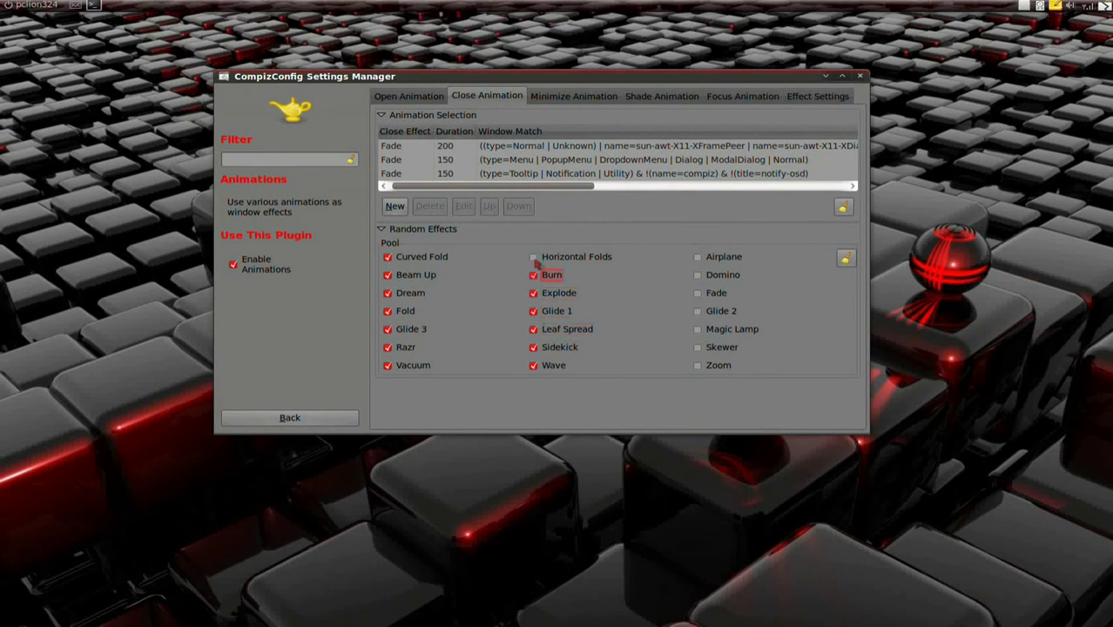
click(534, 258)
click(698, 257)
click(698, 275)
click(698, 294)
click(697, 311)
click(697, 329)
click(697, 347)
click(698, 366)
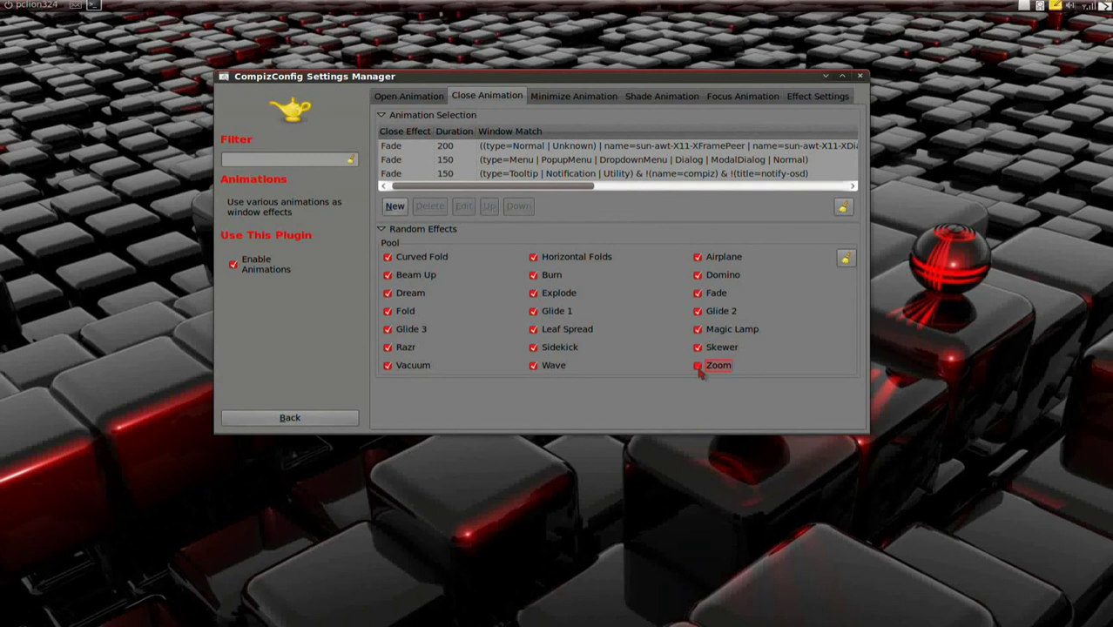
click(446, 148)
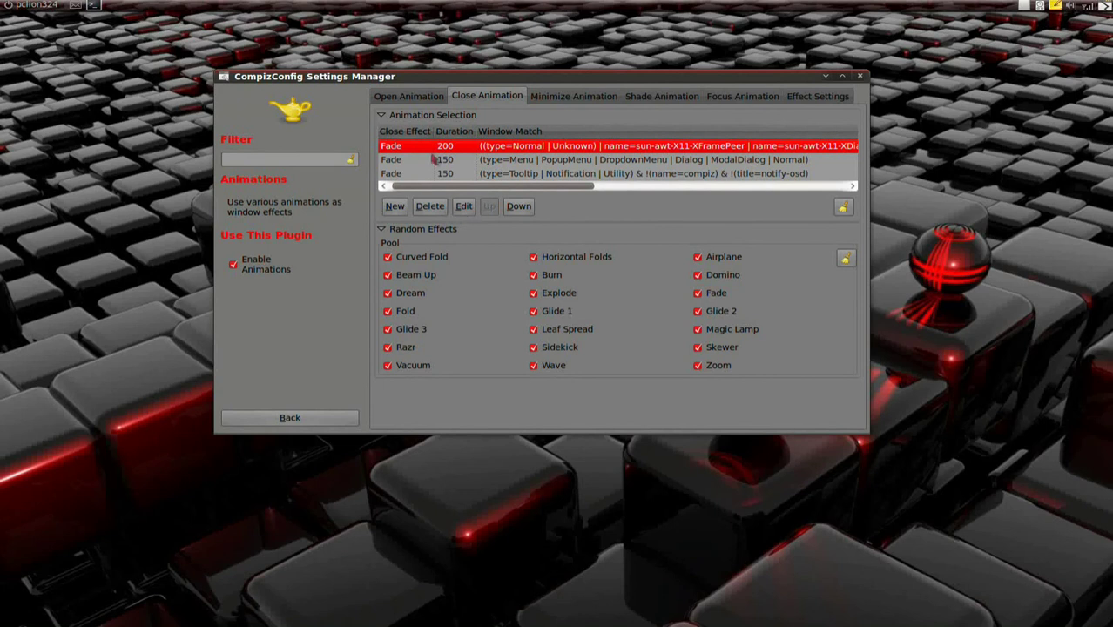
Change the first close rule from Fade 200 to Random with a 300 ms duration.
click(464, 209)
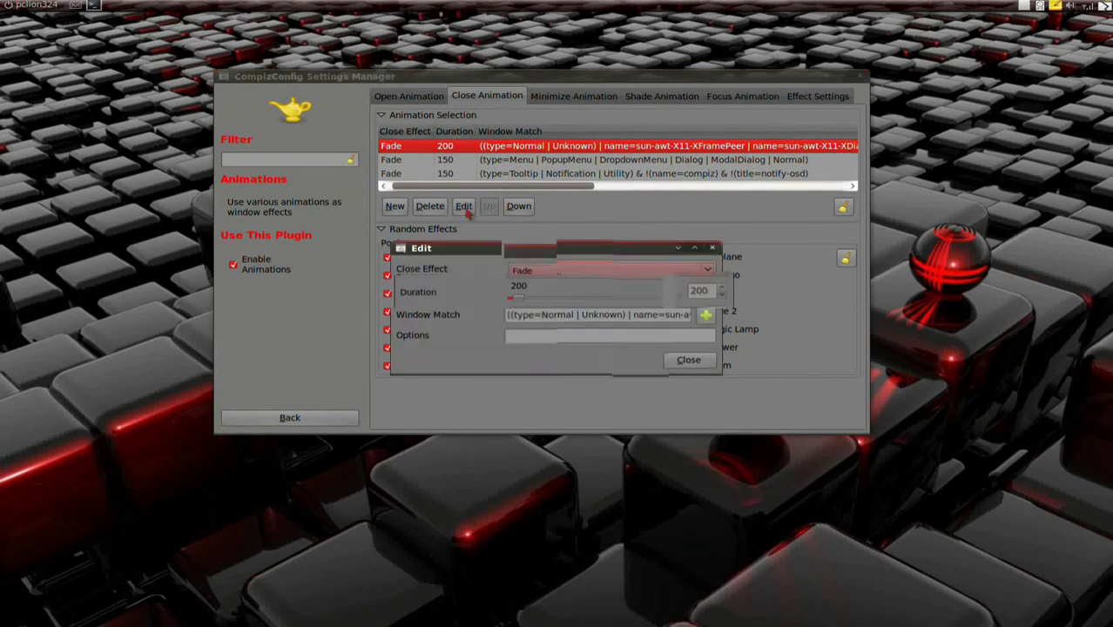
click(567, 268)
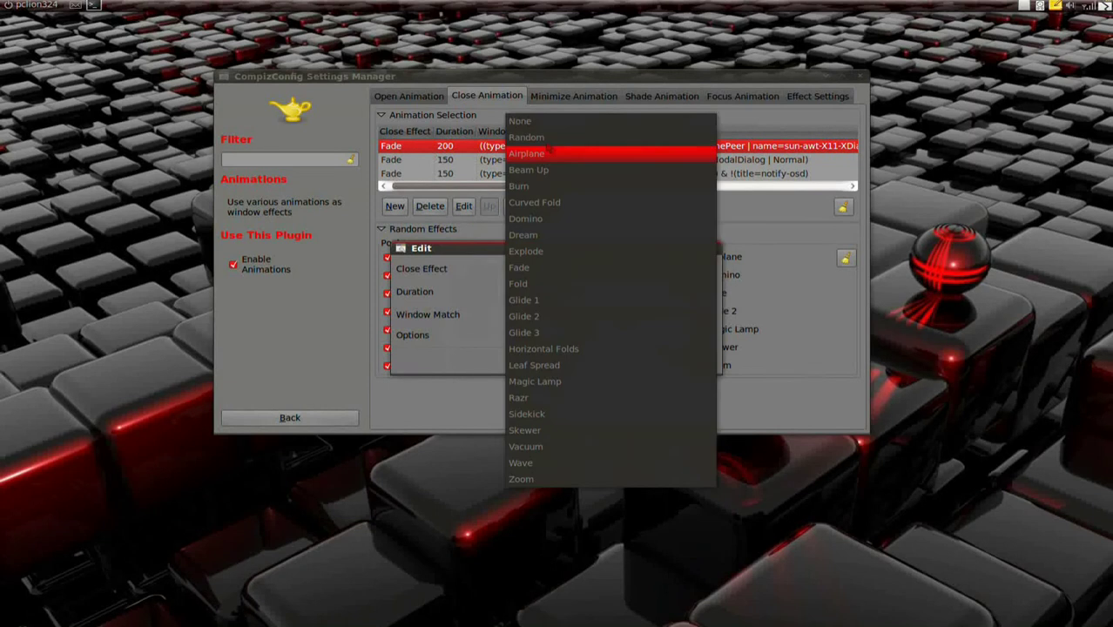
click(566, 138)
double_click(688, 295)
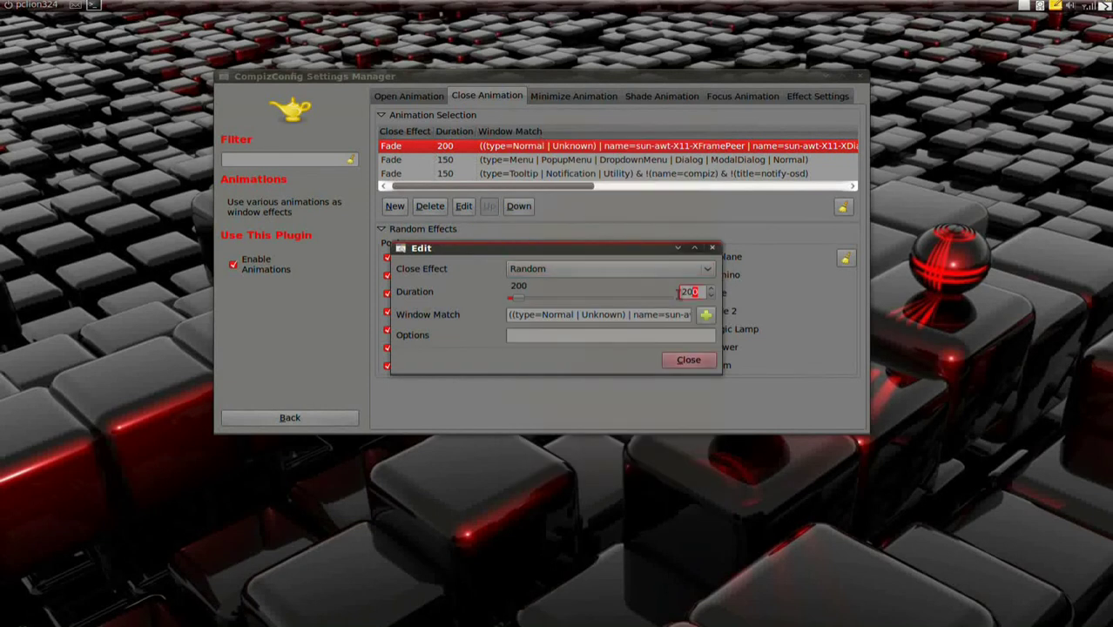
text(300)
click(688, 360)
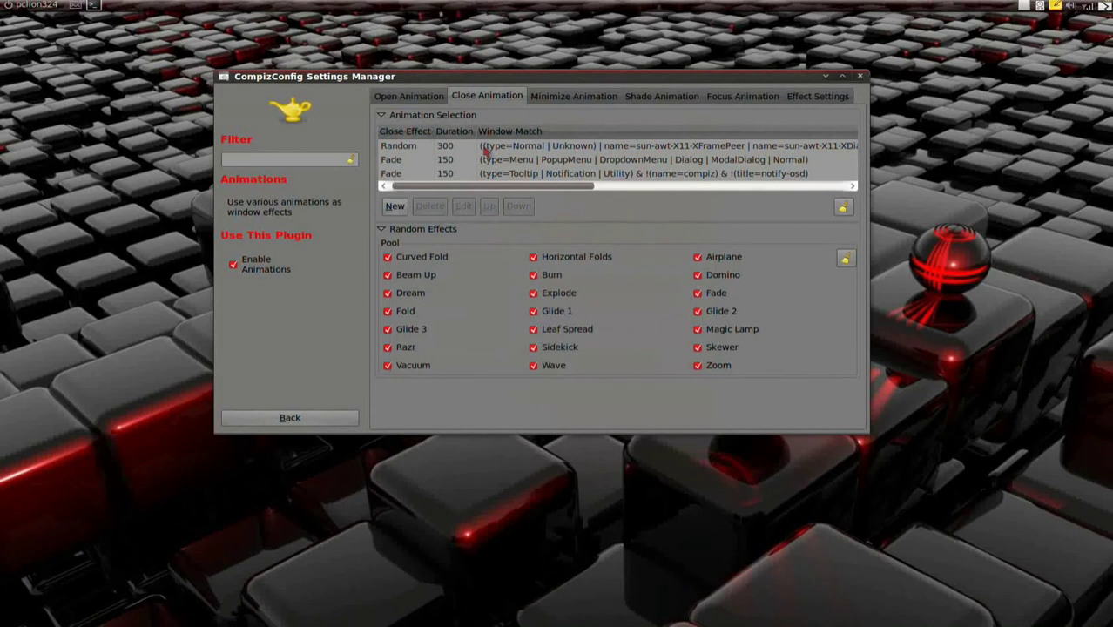
Change the second close rule from Fade 150 to Random at 300 ms.
click(462, 162)
click(463, 205)
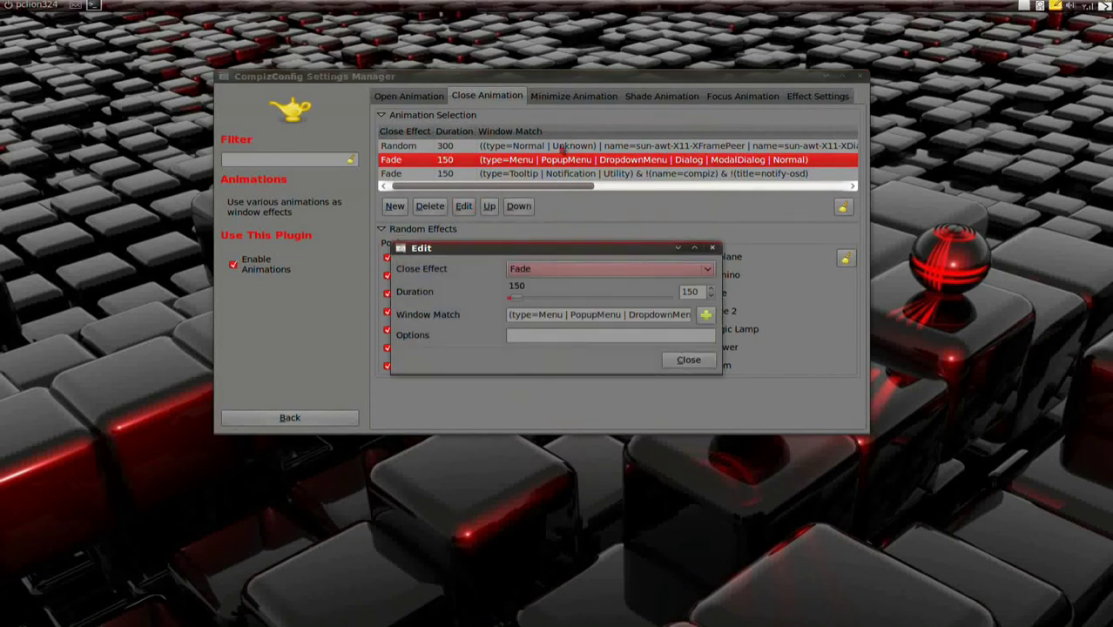
click(551, 268)
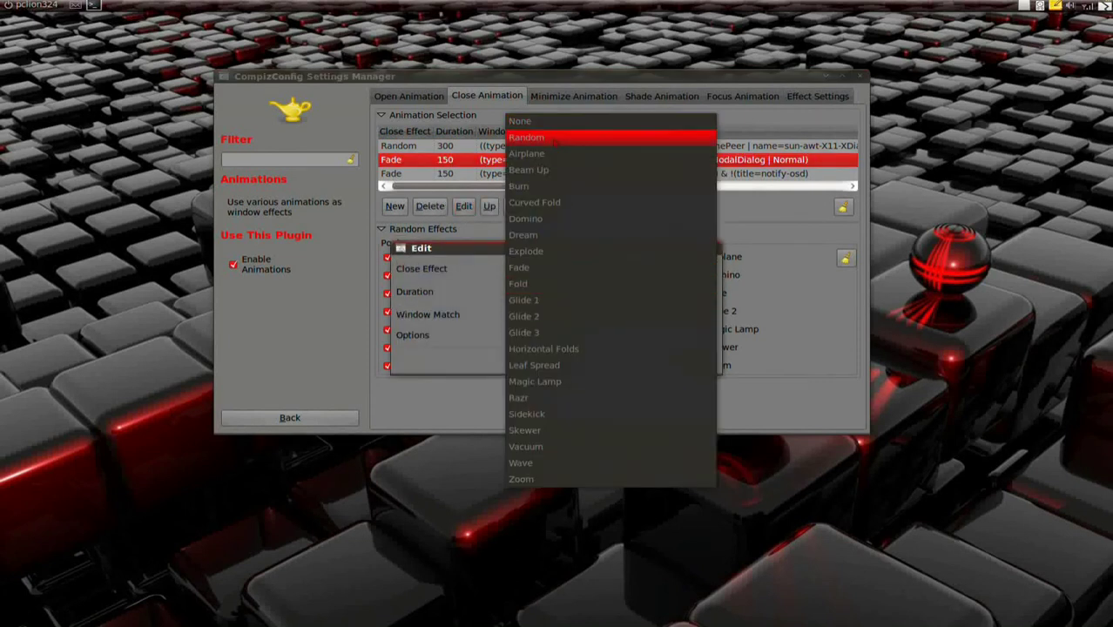
click(557, 137)
drag(700, 291, 637, 289)
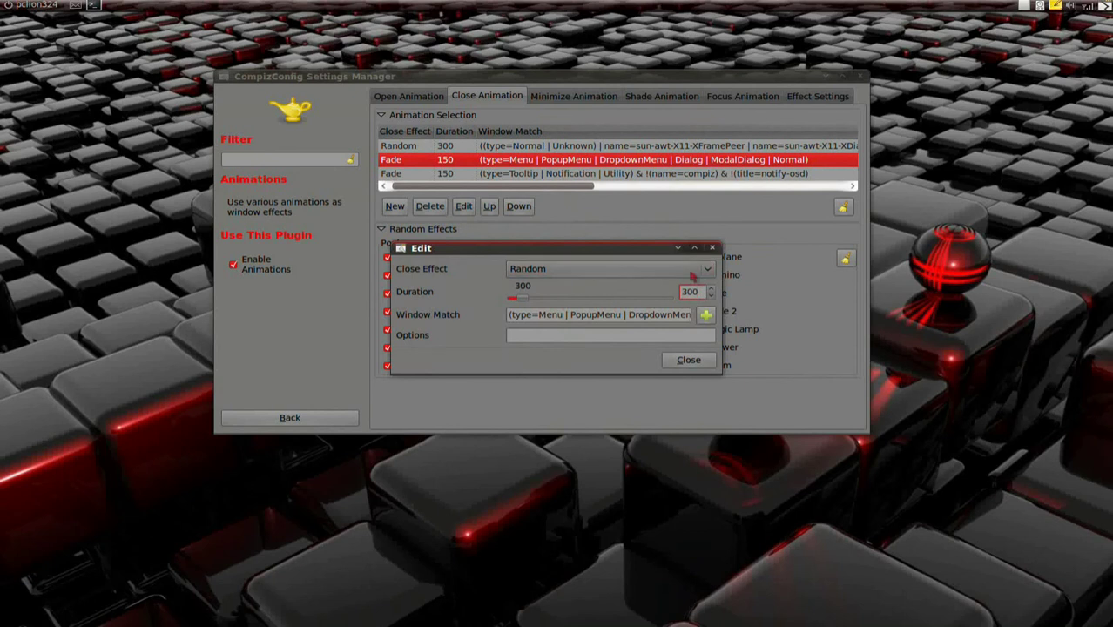
click(681, 364)
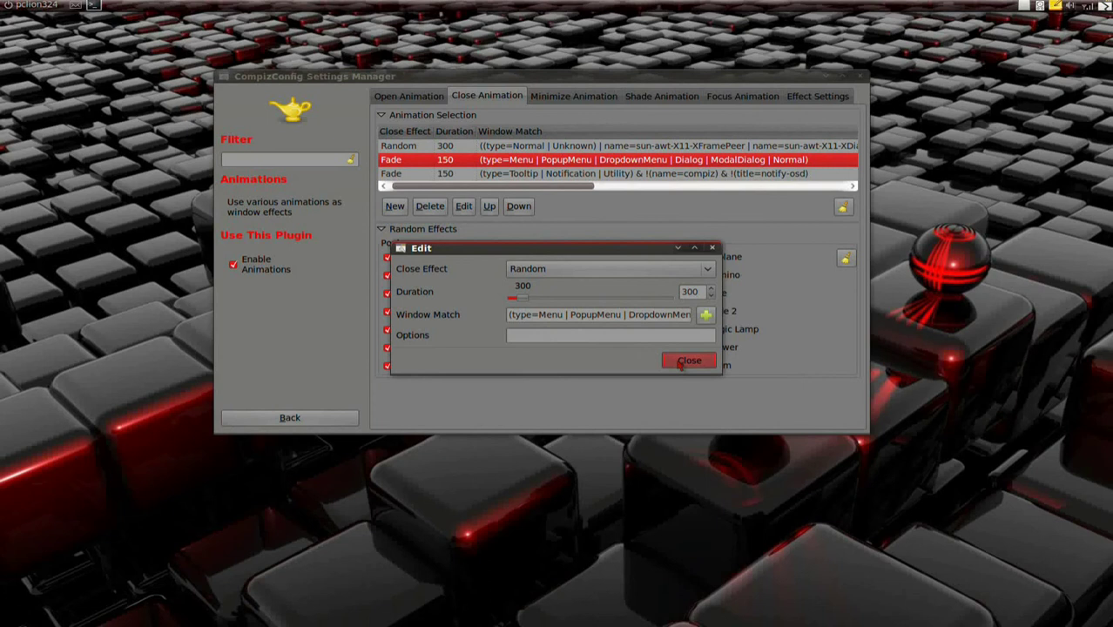
Change the third close rule from Fade 150 to Random at 300 ms.
click(474, 176)
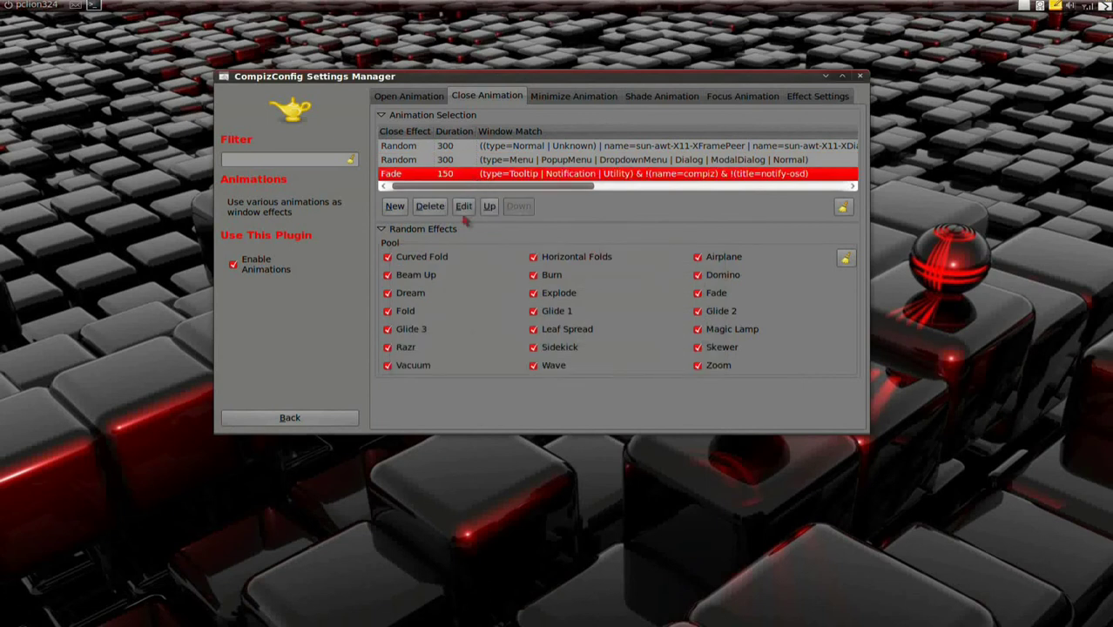
click(463, 207)
click(540, 269)
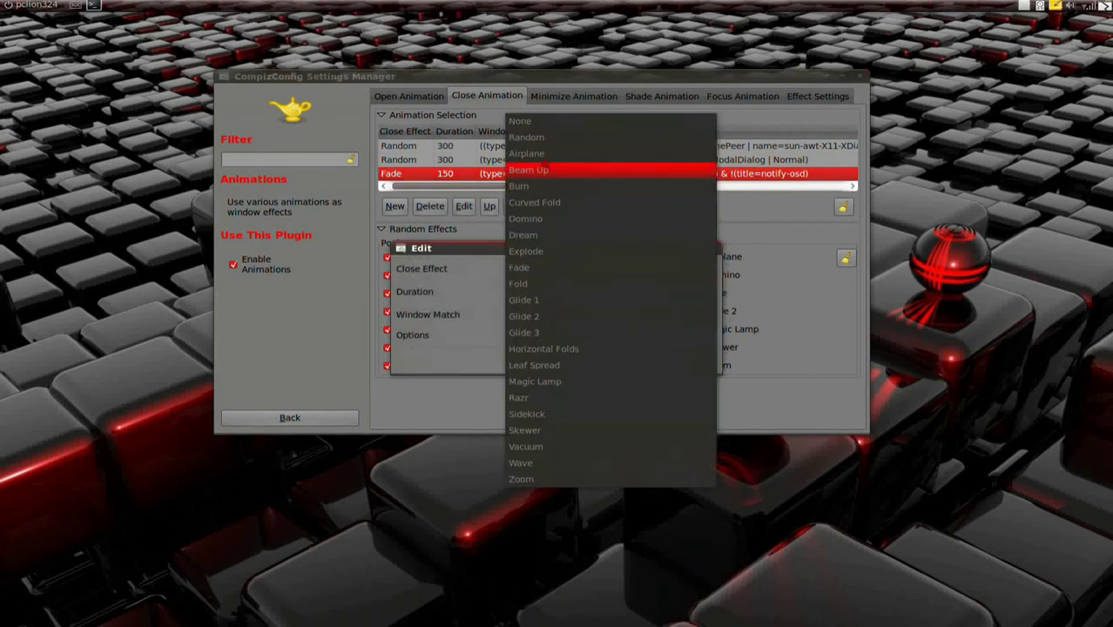
click(527, 138)
click(690, 293)
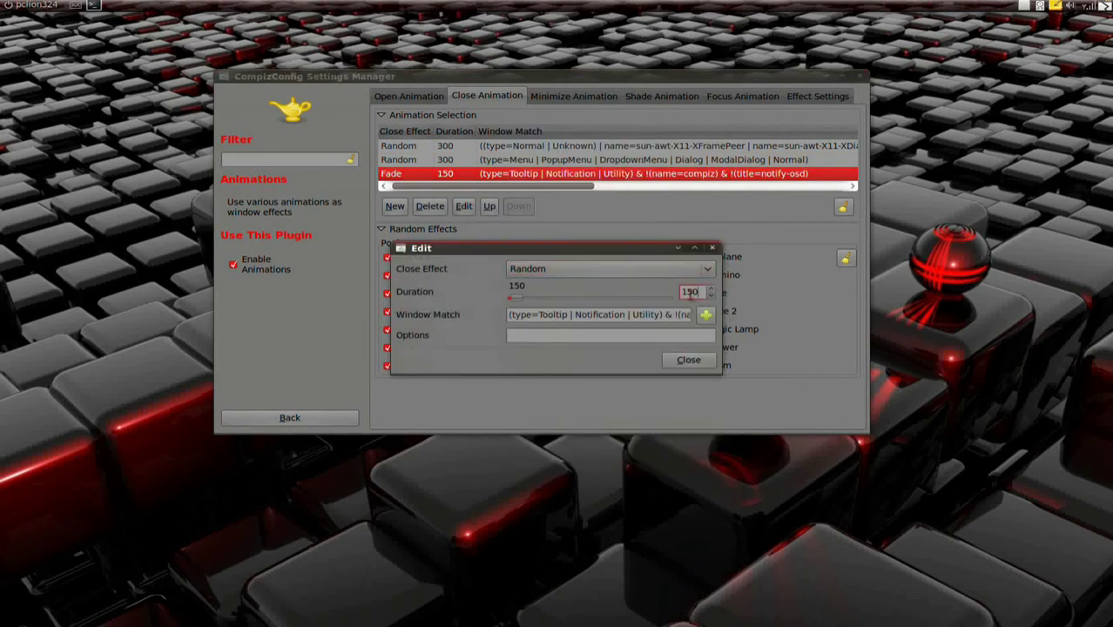
drag(690, 293, 662, 294)
text(300)
click(688, 360)
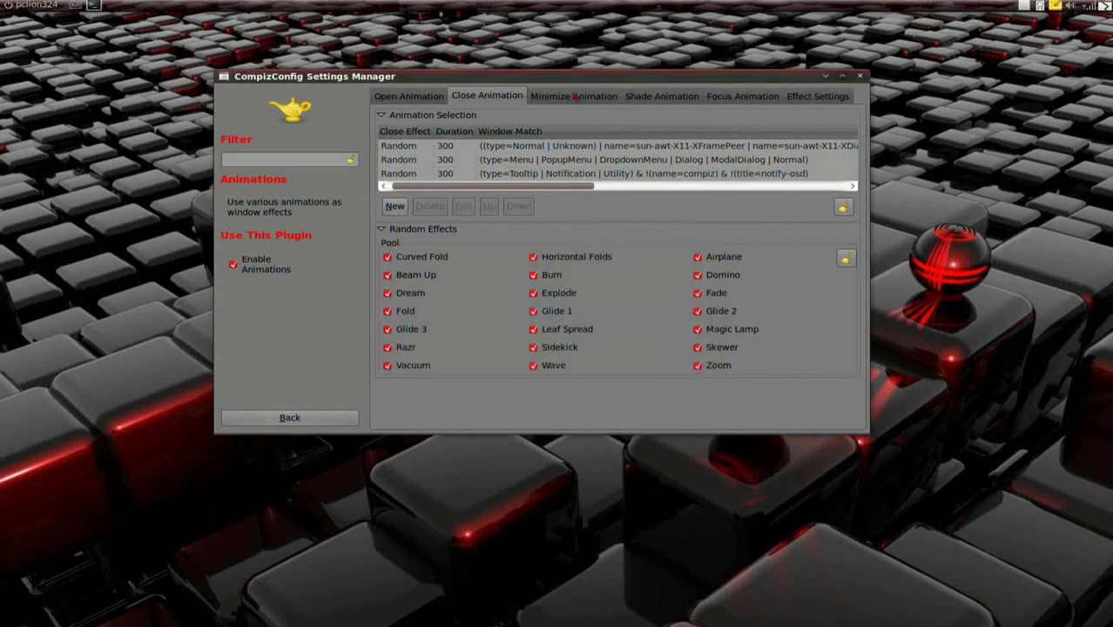
Tick every minimize random pool effect, from Curved Fold through Skewer, including Zoom.
click(570, 96)
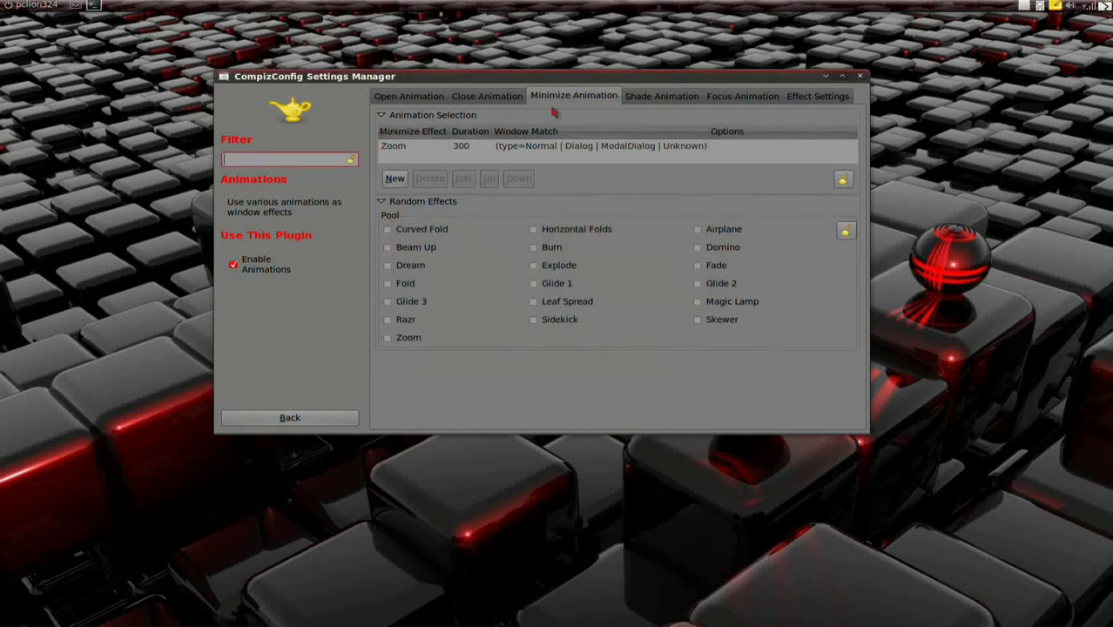
click(663, 96)
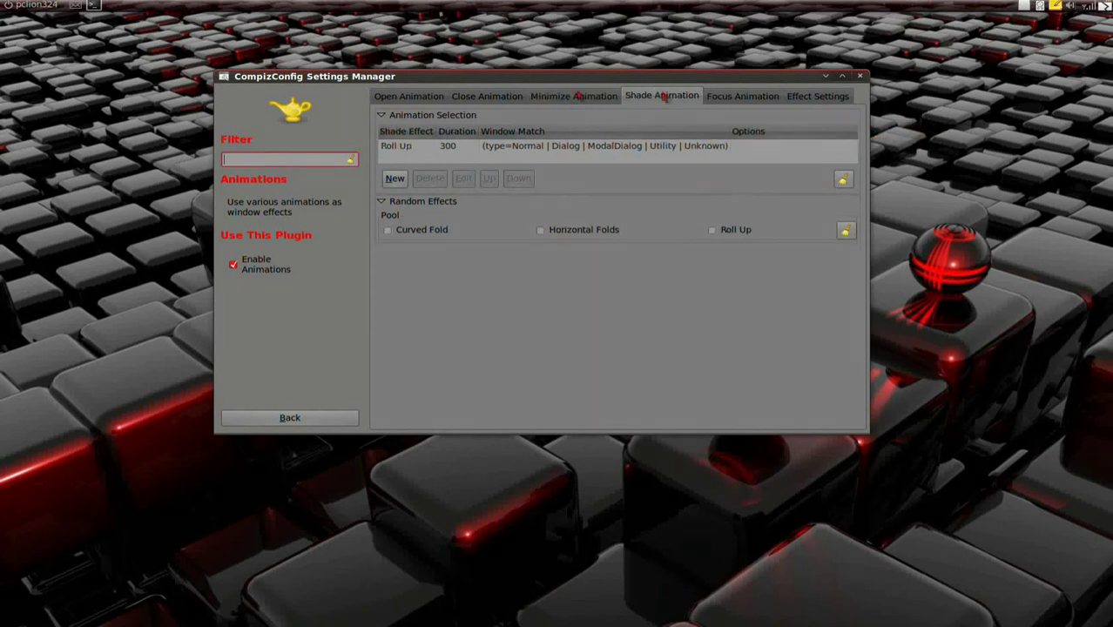
click(577, 96)
click(389, 229)
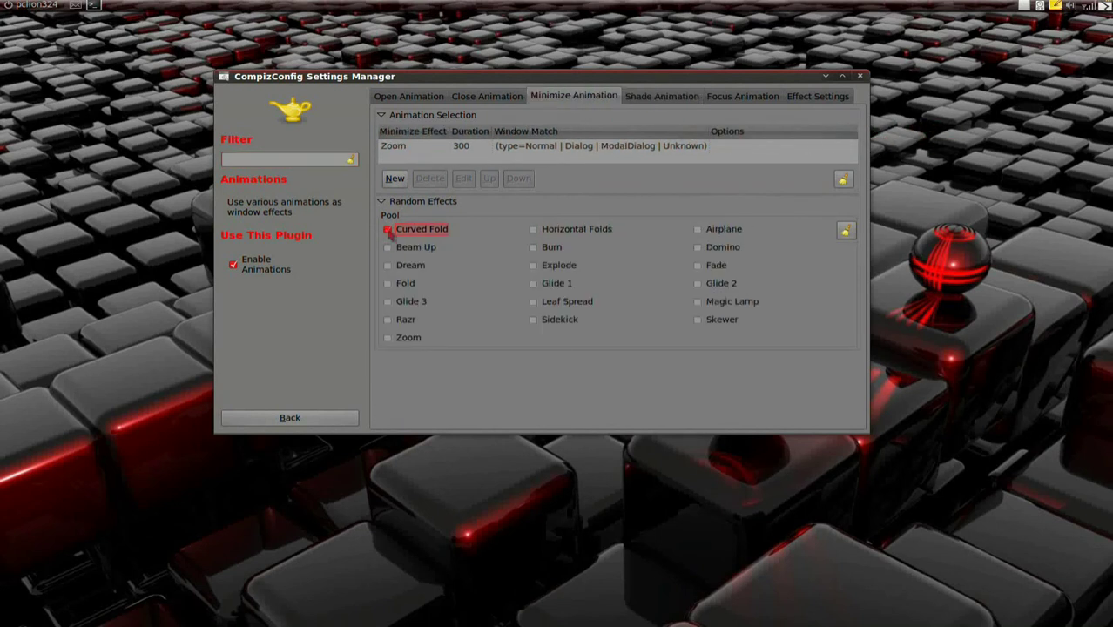
click(394, 247)
click(402, 266)
click(404, 284)
click(406, 301)
click(405, 319)
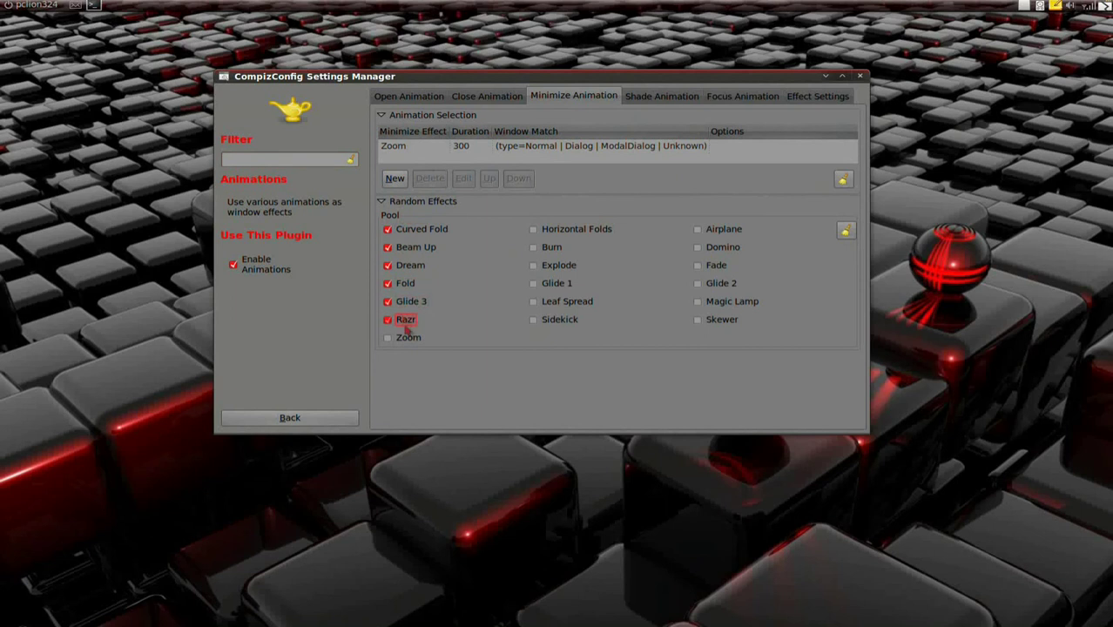
click(406, 337)
click(559, 320)
click(566, 302)
click(558, 284)
click(559, 266)
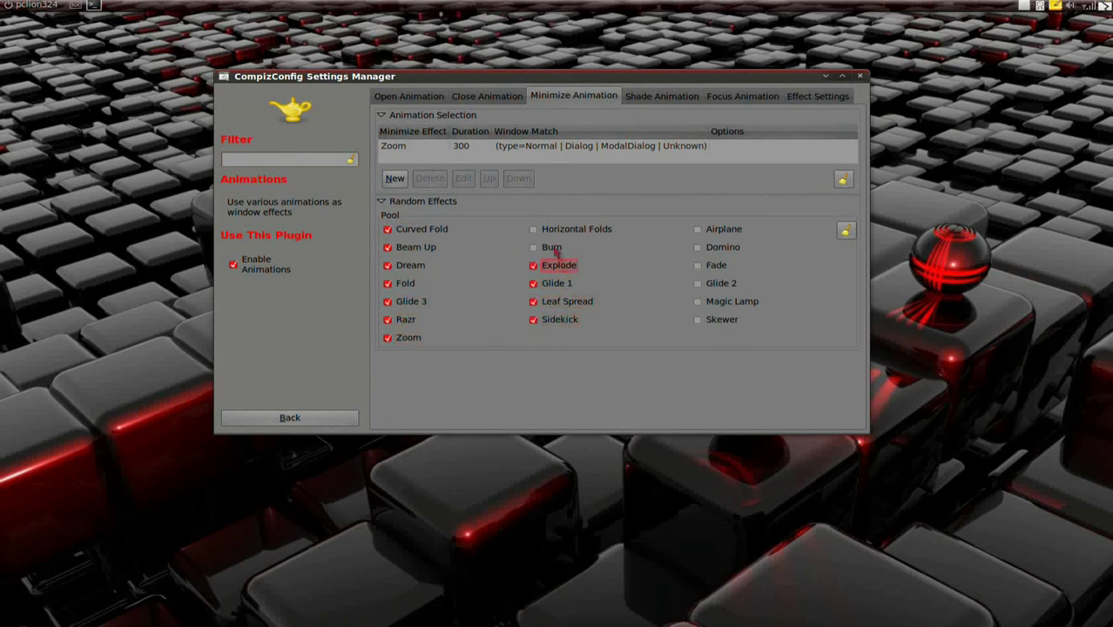
click(554, 248)
click(612, 230)
click(721, 232)
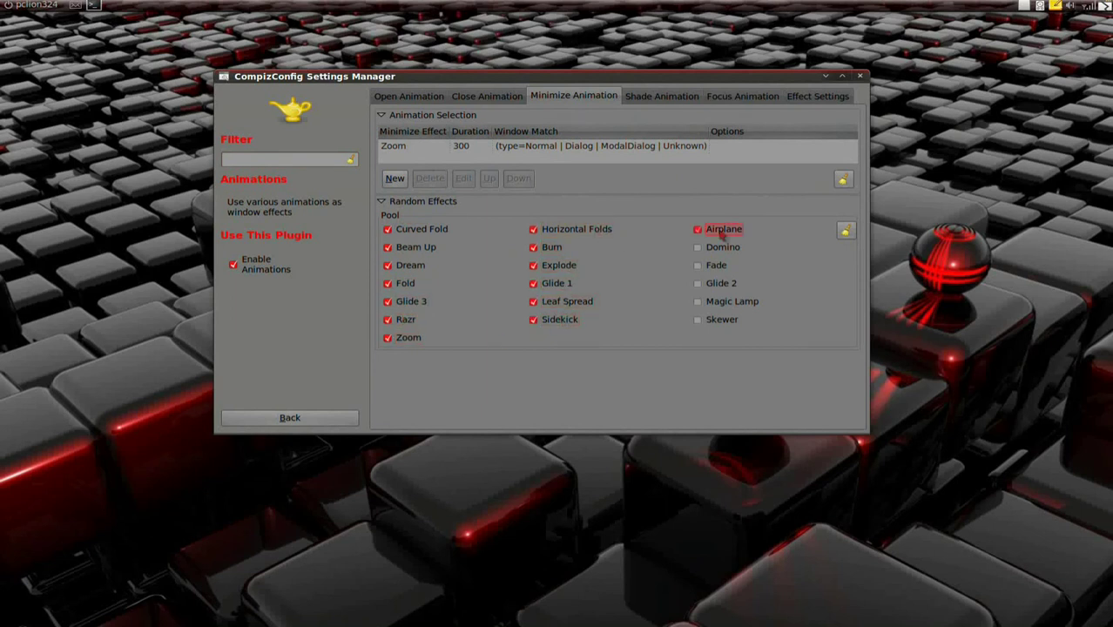
click(722, 250)
click(719, 267)
click(720, 284)
click(721, 302)
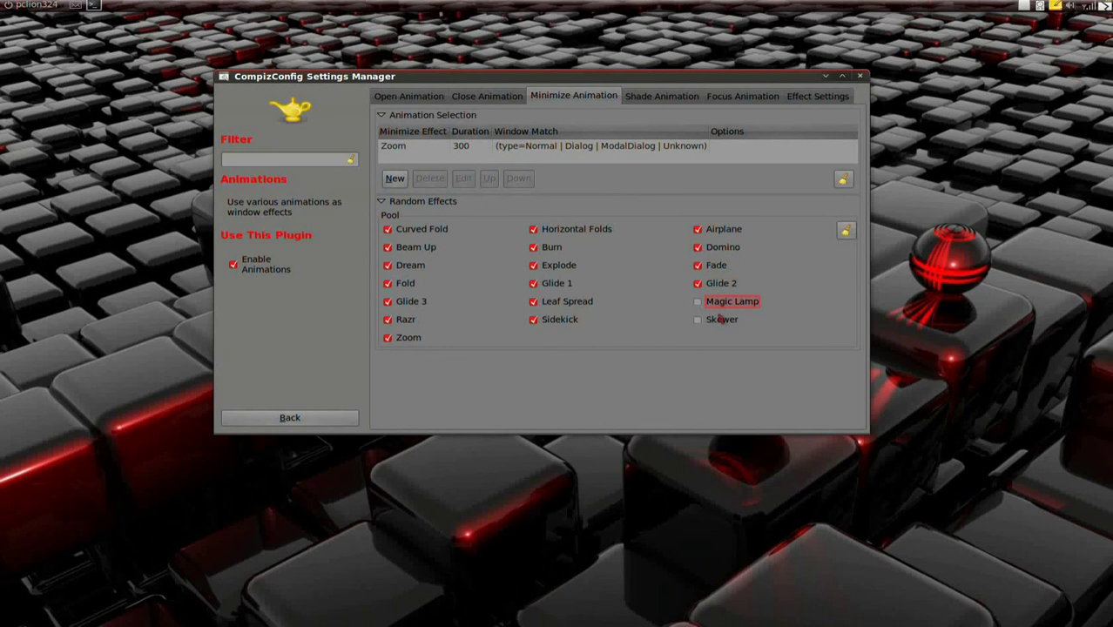
click(721, 320)
Change the Zoom minimize animation rule's effect to Random.
click(405, 148)
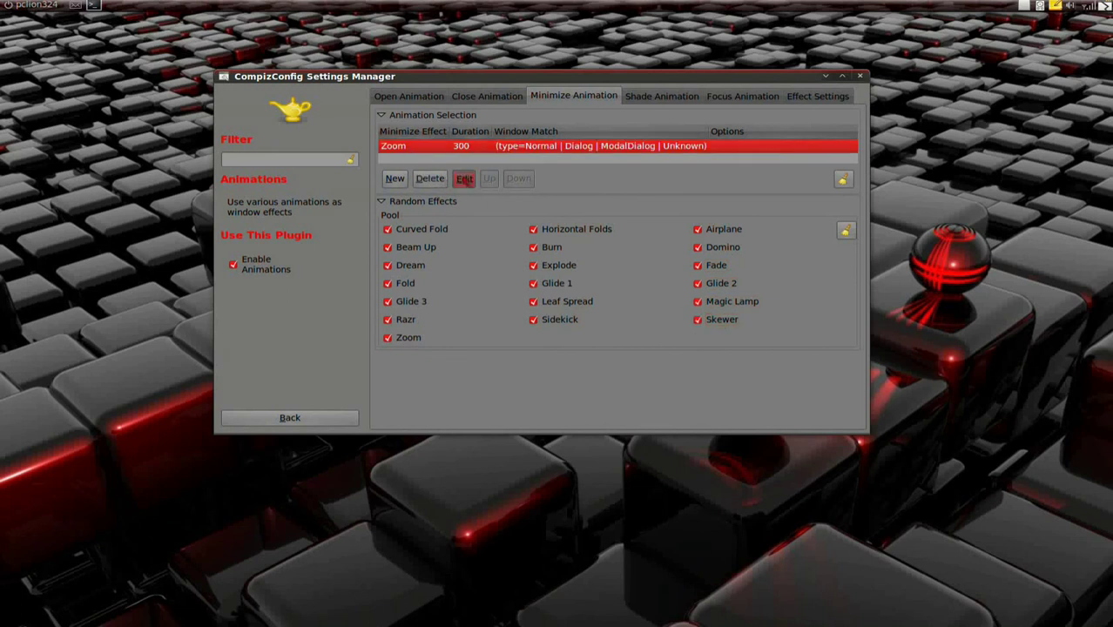
click(464, 177)
click(547, 266)
click(547, 267)
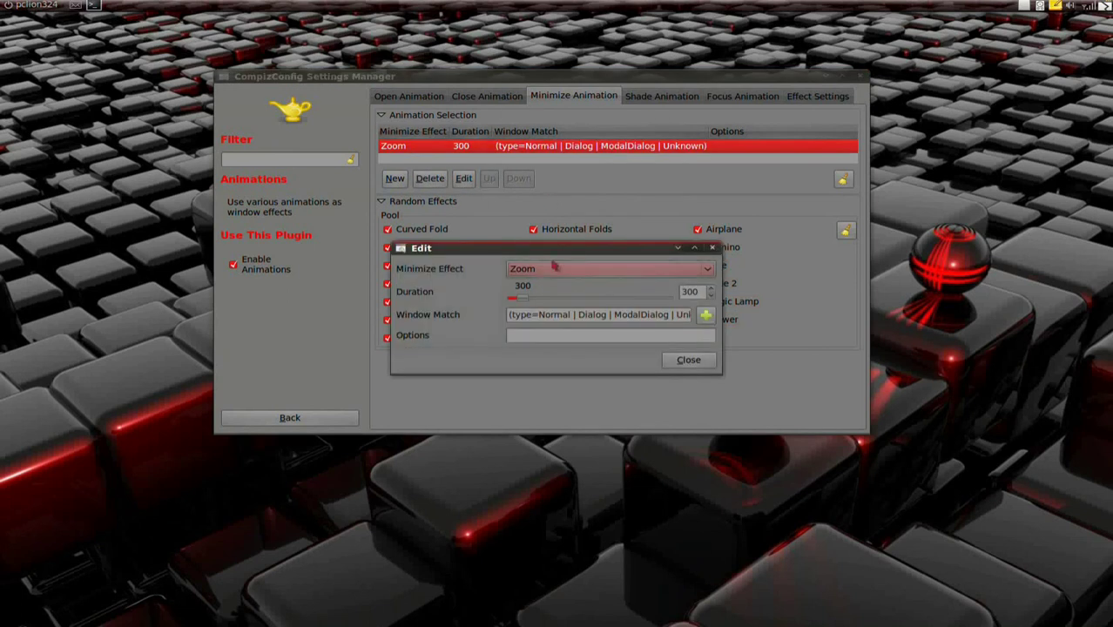
click(547, 266)
scroll(546, 70, up, 3)
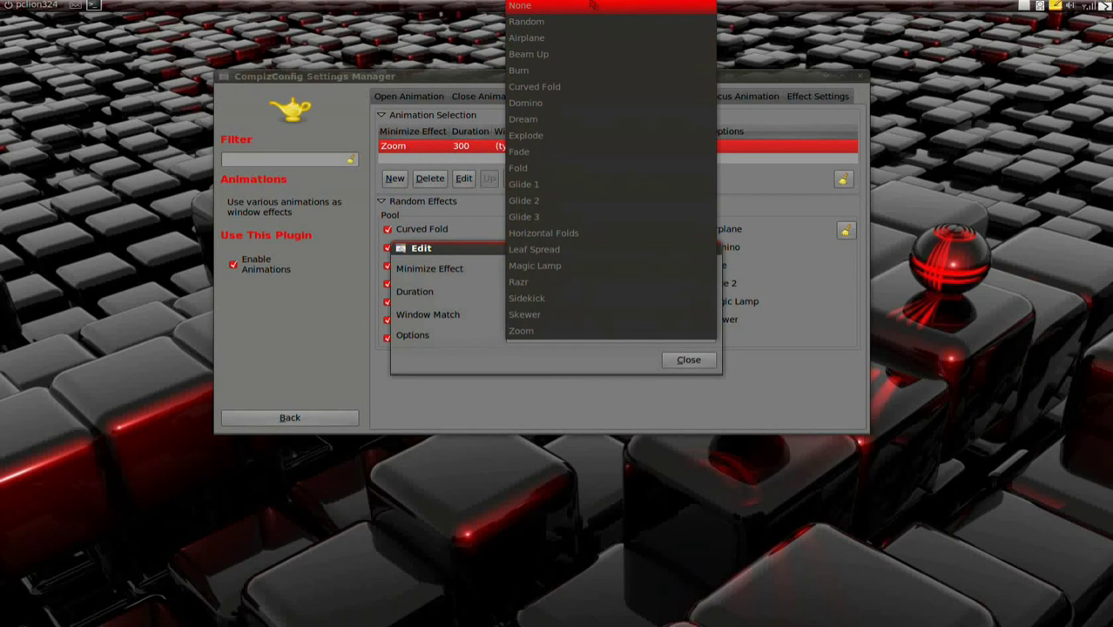
click(540, 23)
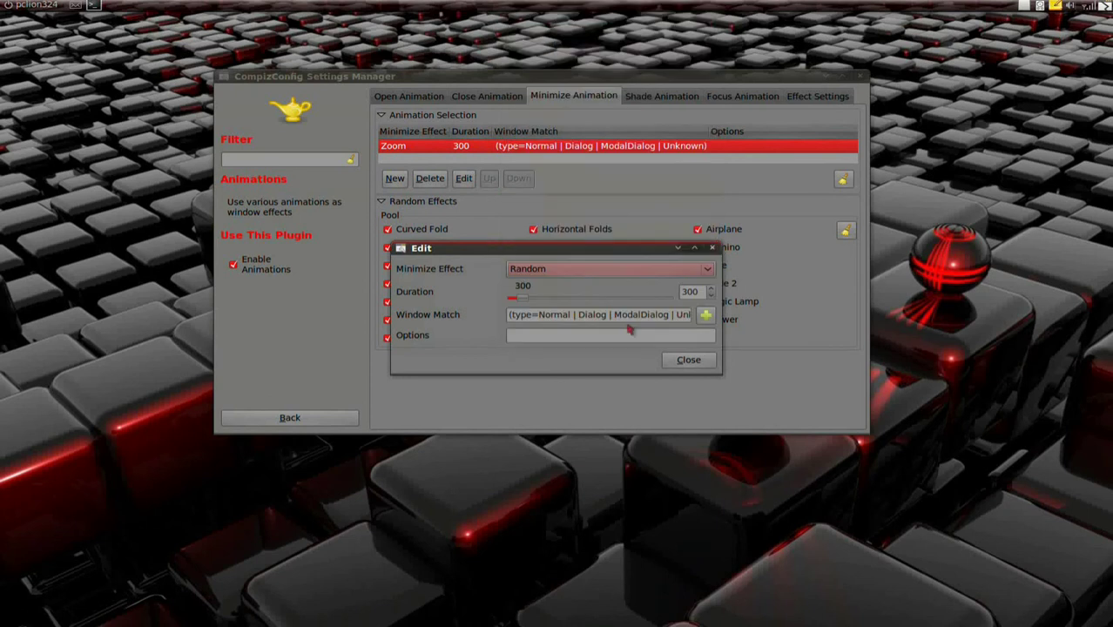
click(687, 360)
click(652, 100)
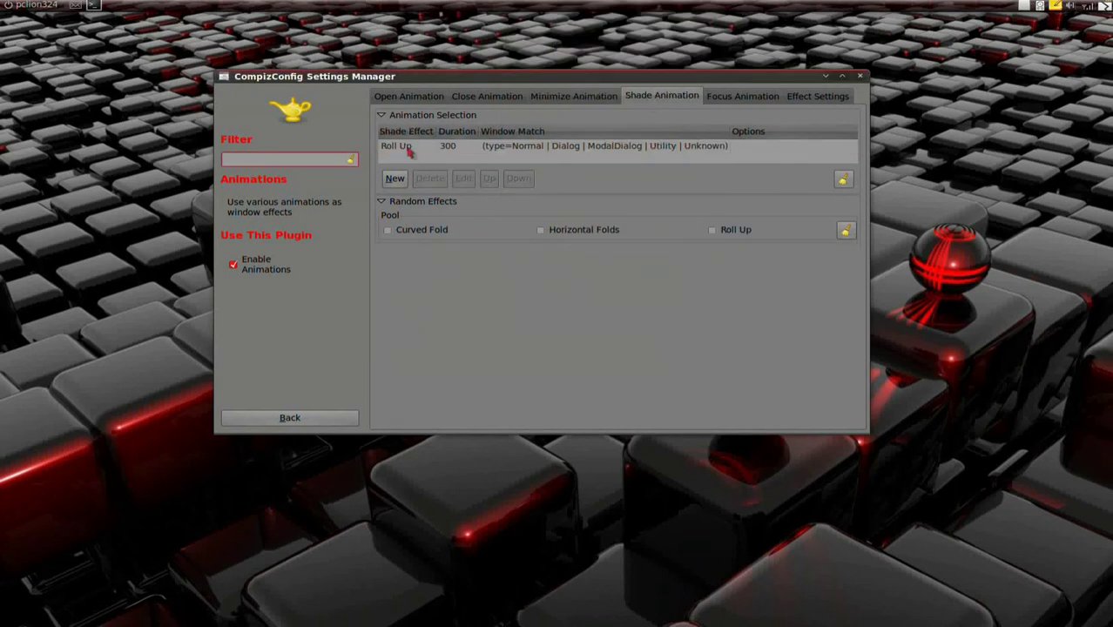
Add Curved Fold, Horizontal Folds and Roll Up to the random shade pool.
click(402, 234)
click(542, 233)
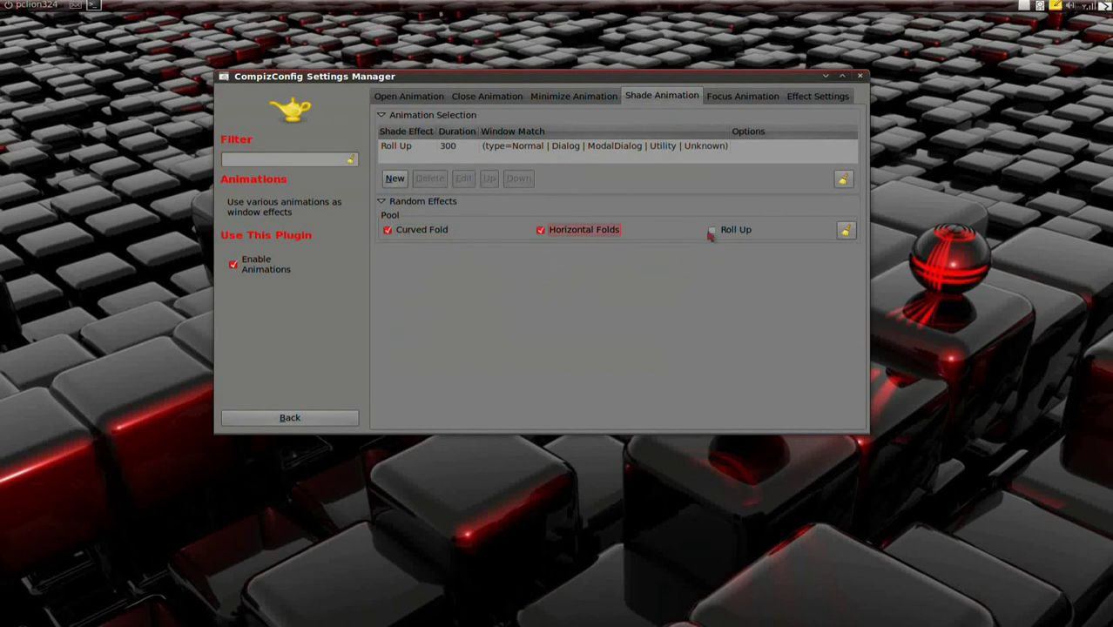
click(712, 231)
Change the Roll Up shade rule's effect to Random.
click(437, 149)
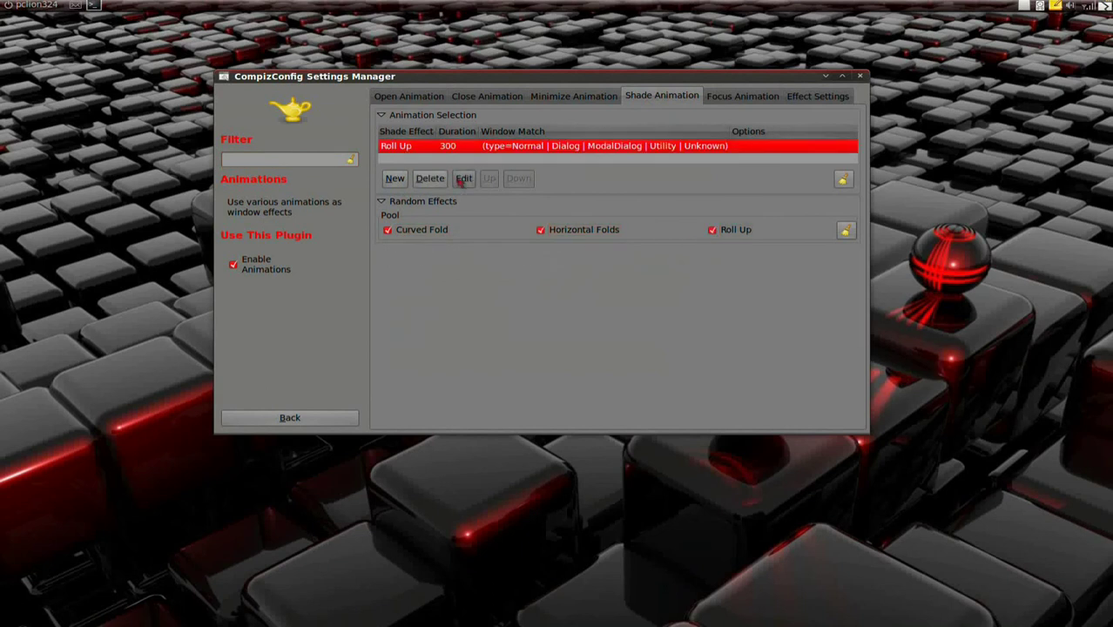
click(462, 179)
click(544, 268)
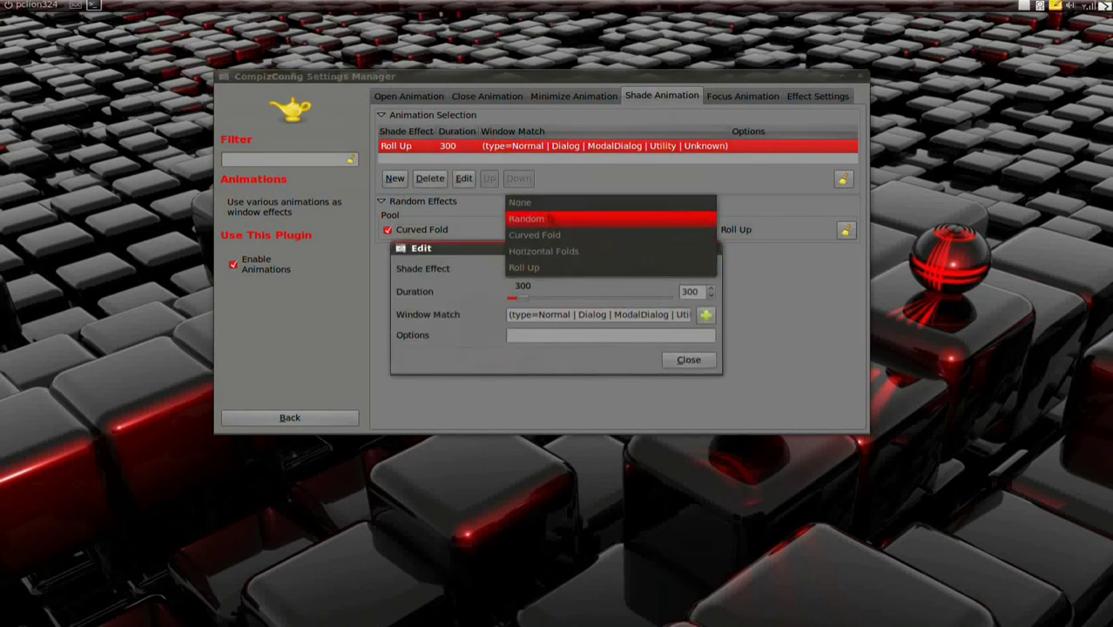
click(550, 219)
click(688, 360)
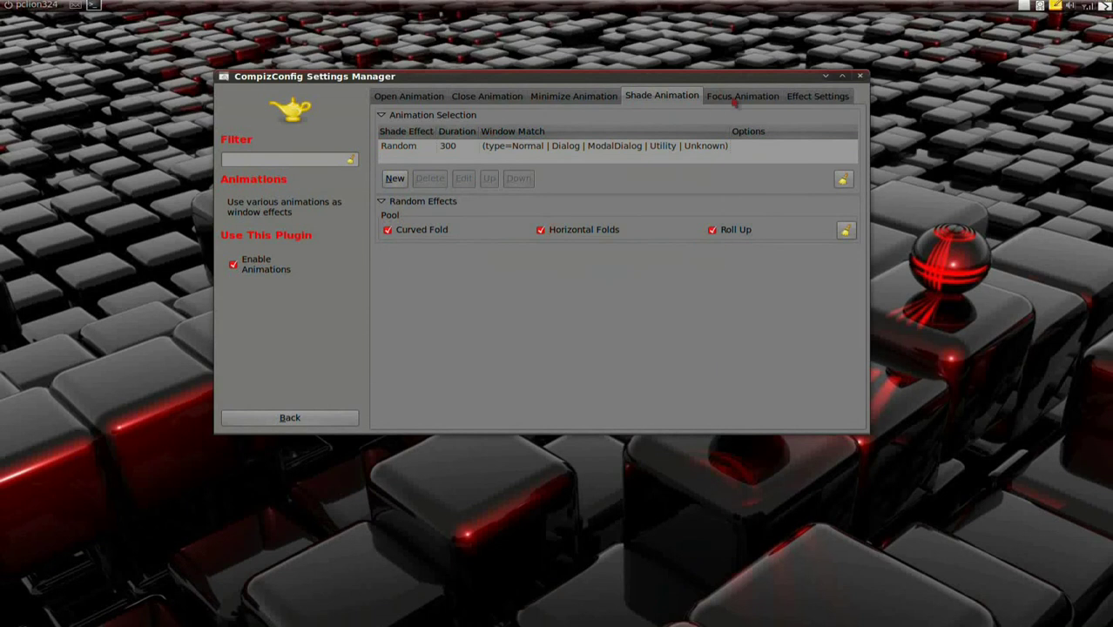
click(736, 98)
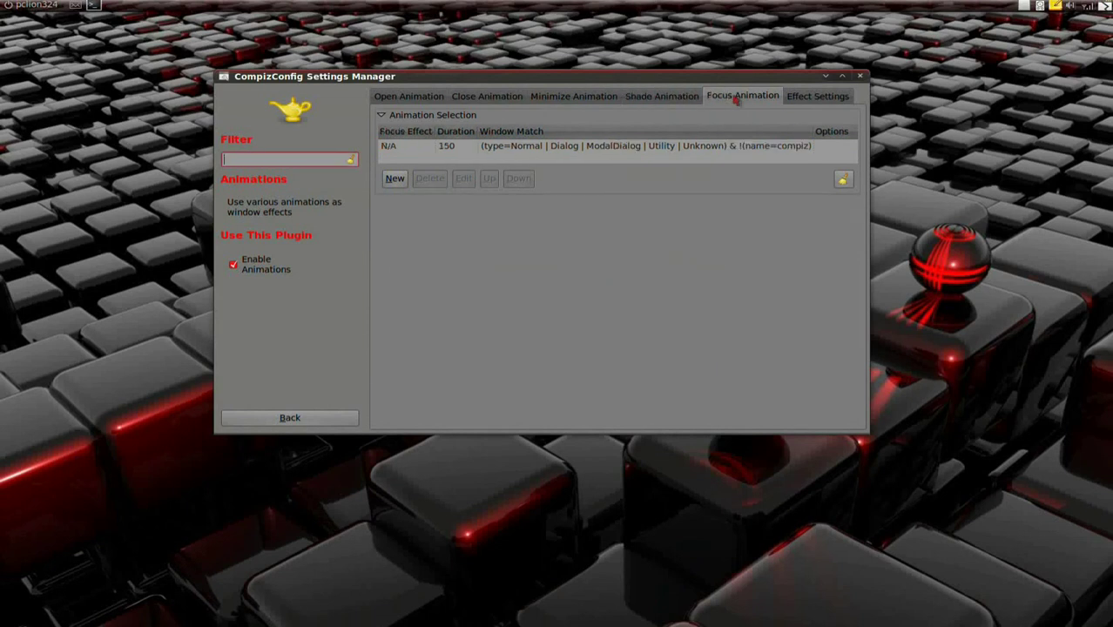
Change the N/A focus animation to Dodge with a 300 duration, previewing it against Firefox.
click(509, 148)
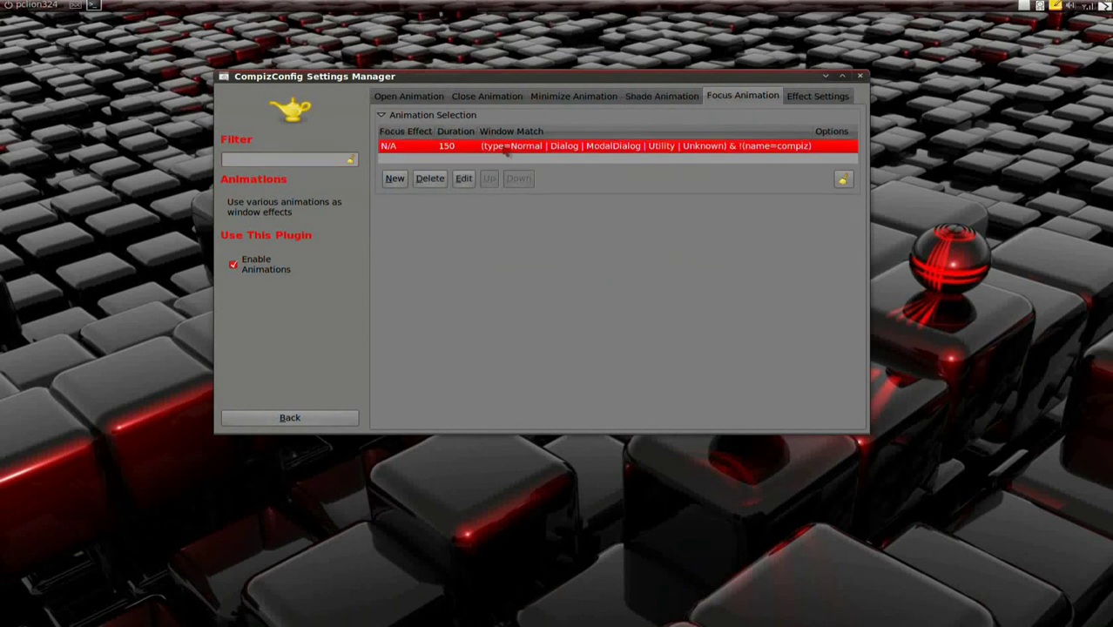
click(464, 178)
click(544, 270)
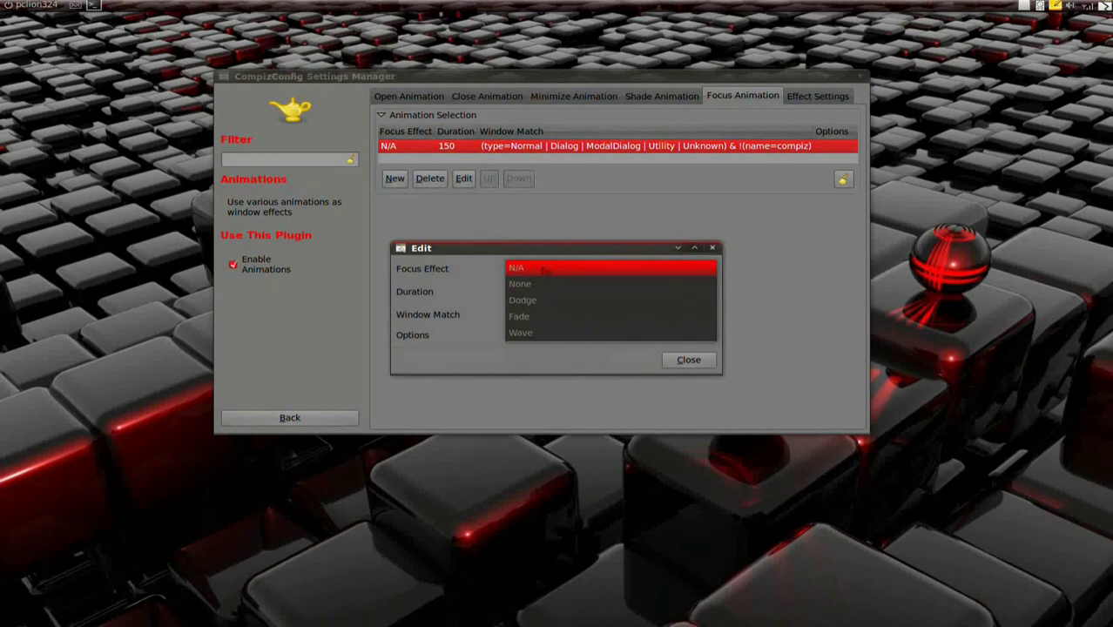
click(545, 301)
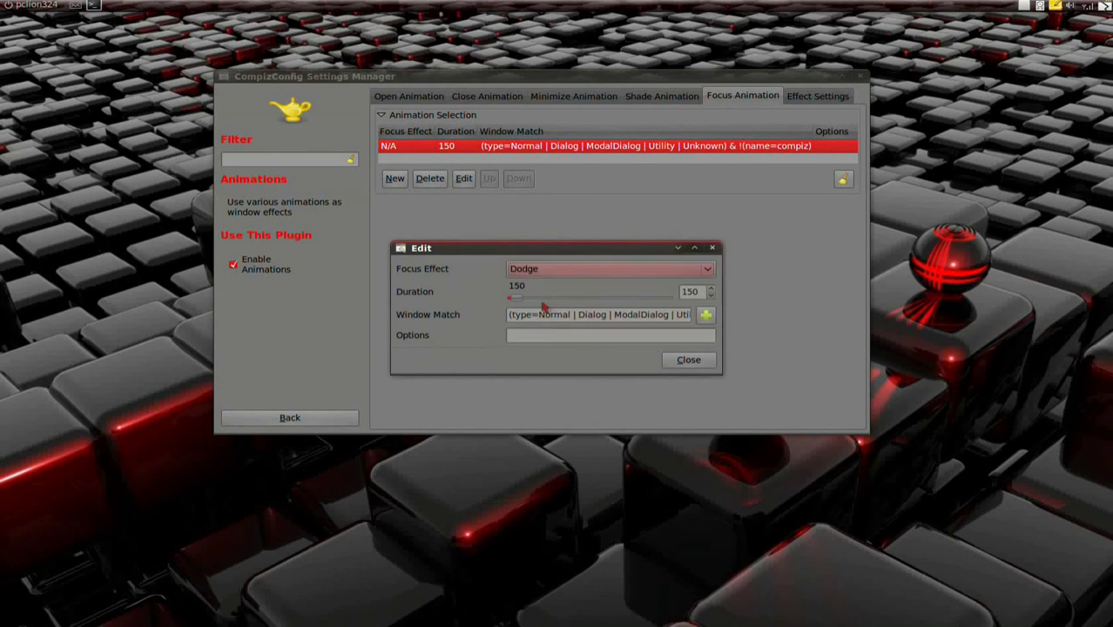
mouse_move(542, 248)
mouse_down()
mouse_move(312, 244)
mouse_move(249, 214)
mouse_up()
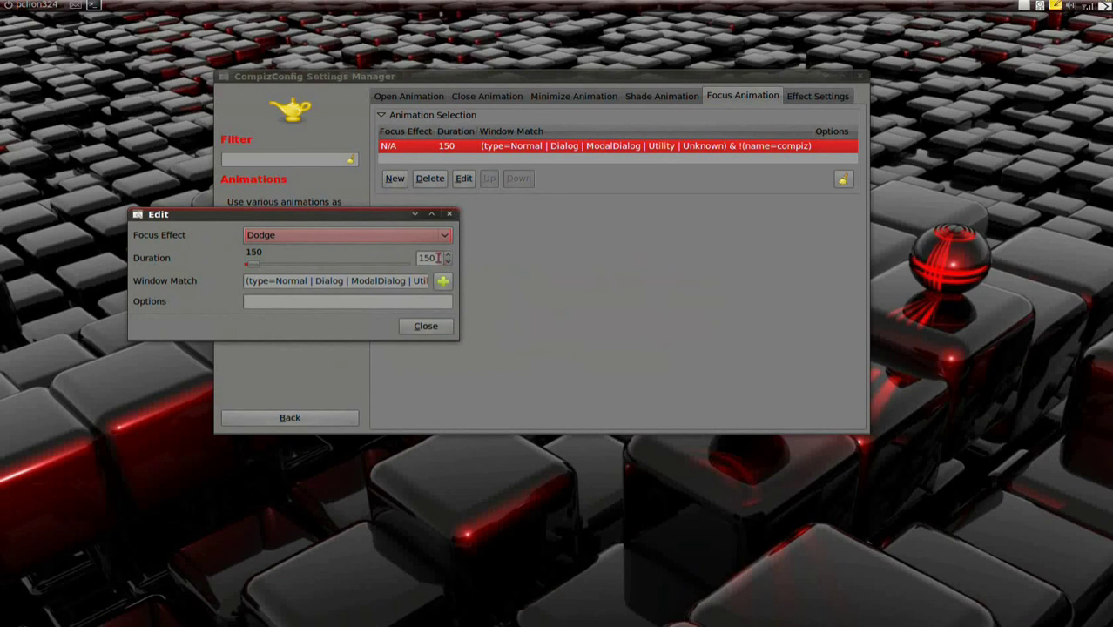
drag(438, 258, 400, 258)
text(300)
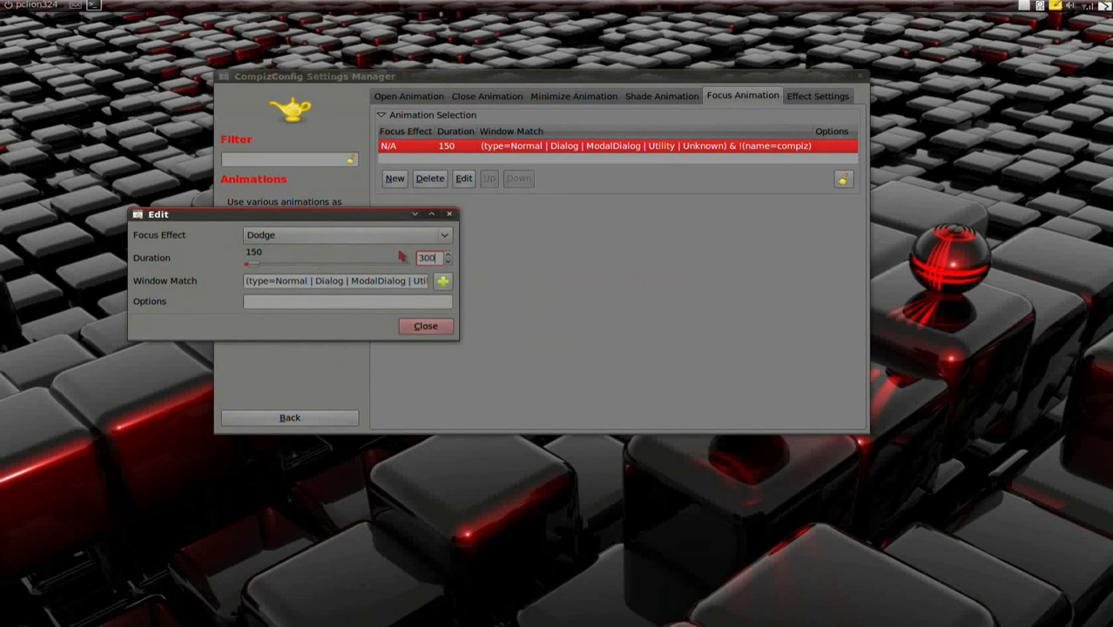
key(alt+Tab)
key(alt+Tab)
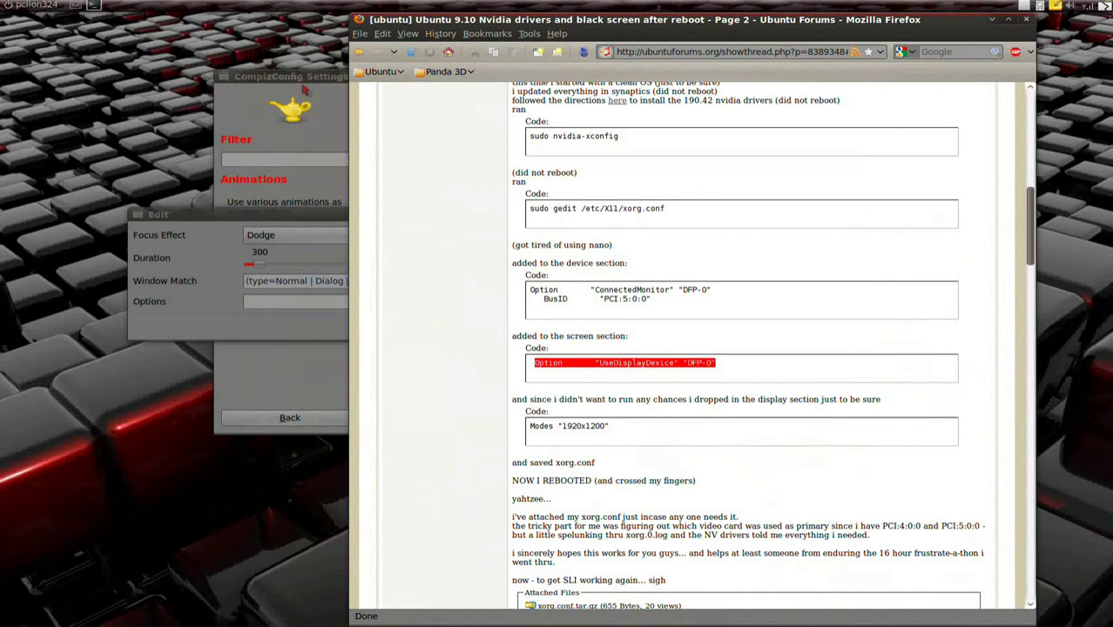
click(306, 88)
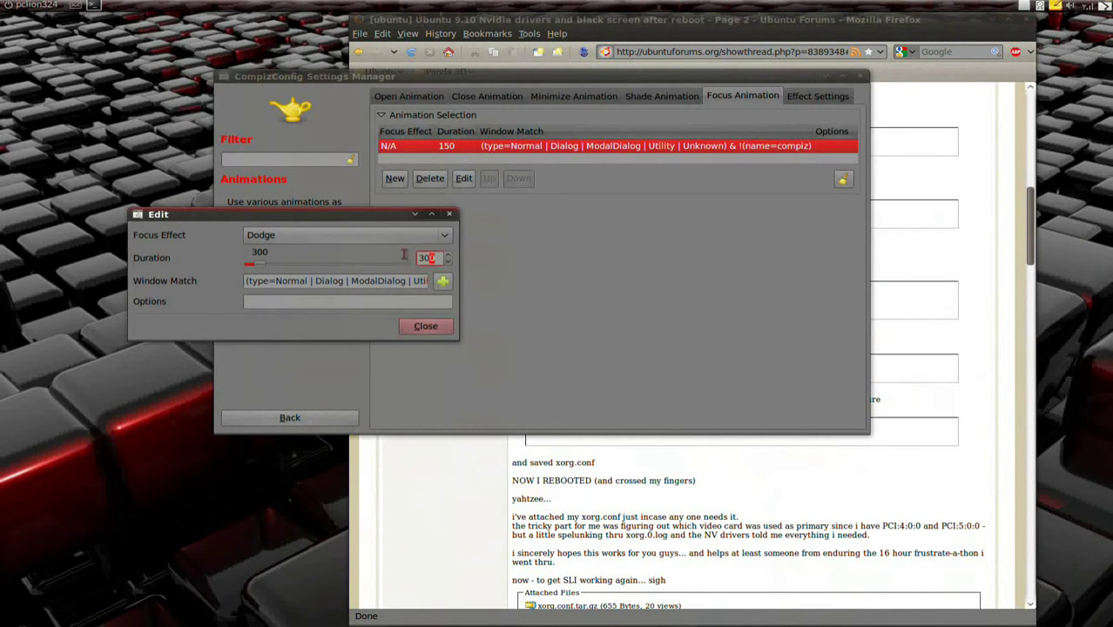
Set the Dodge focus duration to 600, preview it with Firefox, and close the editor.
text(600)
key(Return)
click(407, 35)
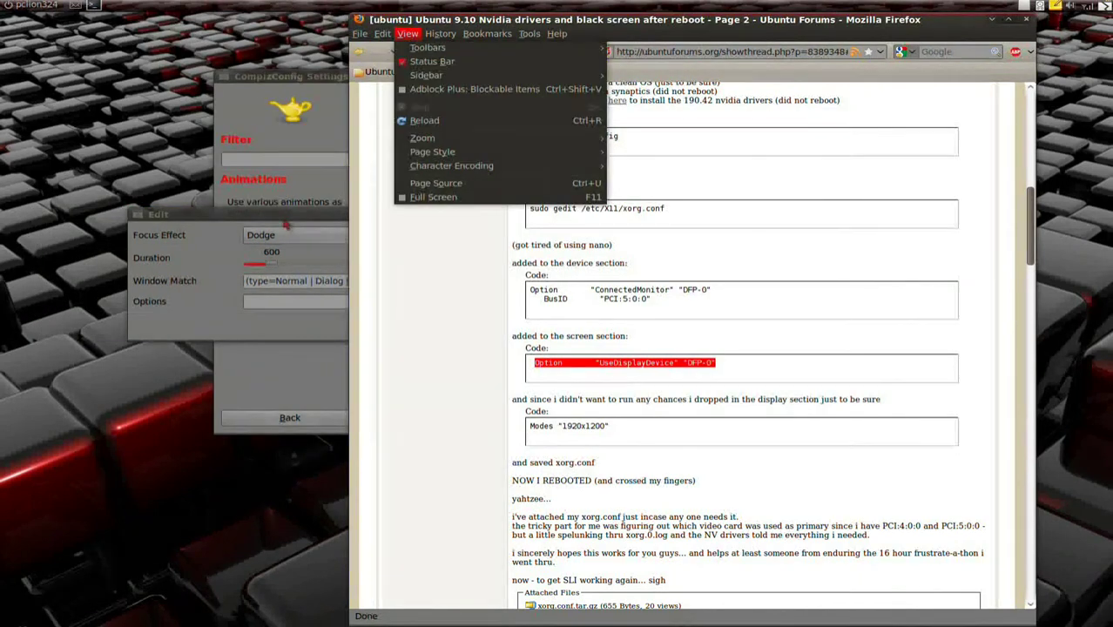
click(285, 224)
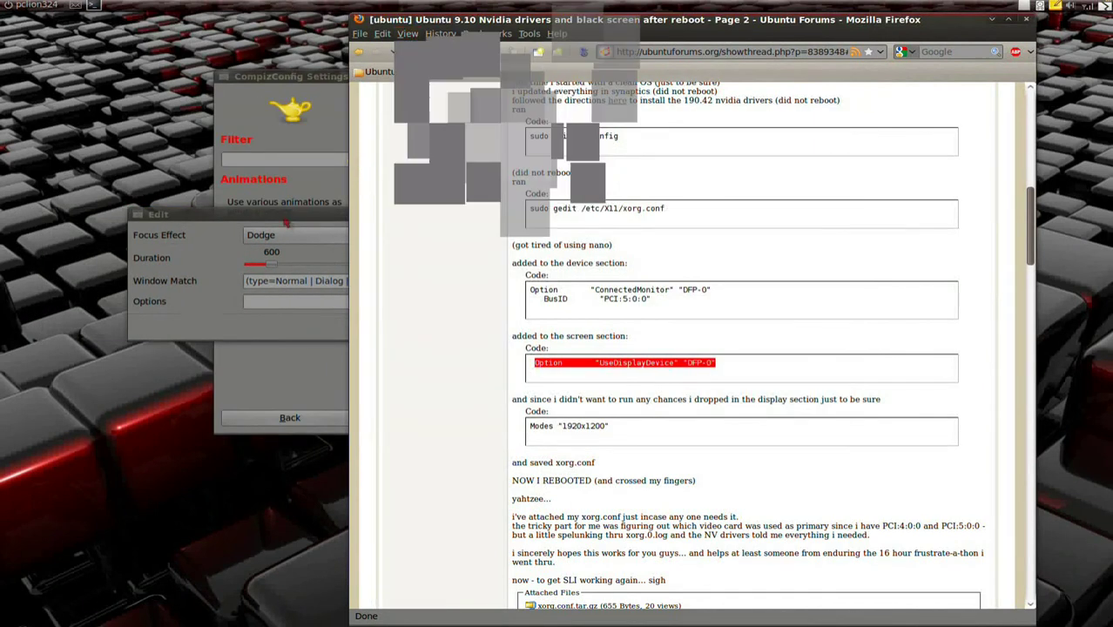
click(287, 226)
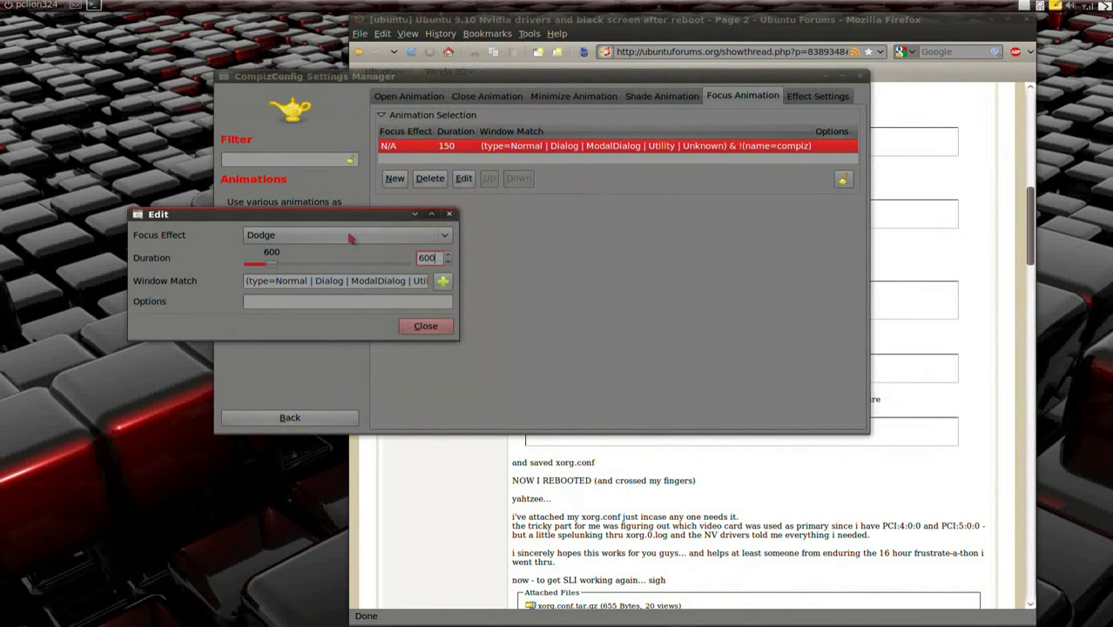
click(425, 326)
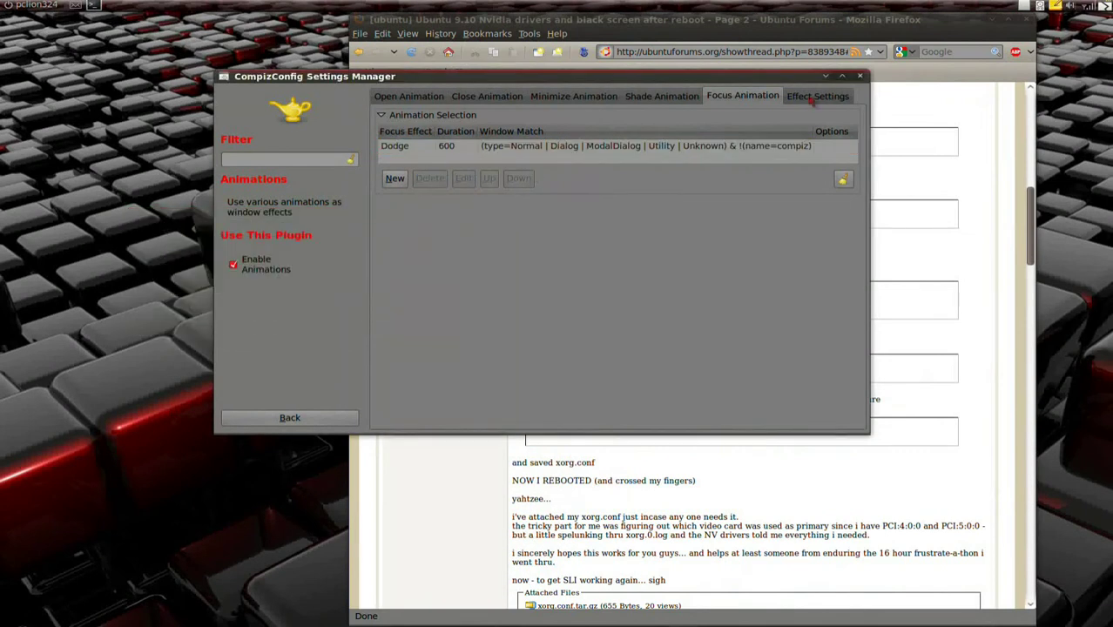
Glance at Effect Settings, then return to Focus Animation and select the Dodge entry.
click(811, 99)
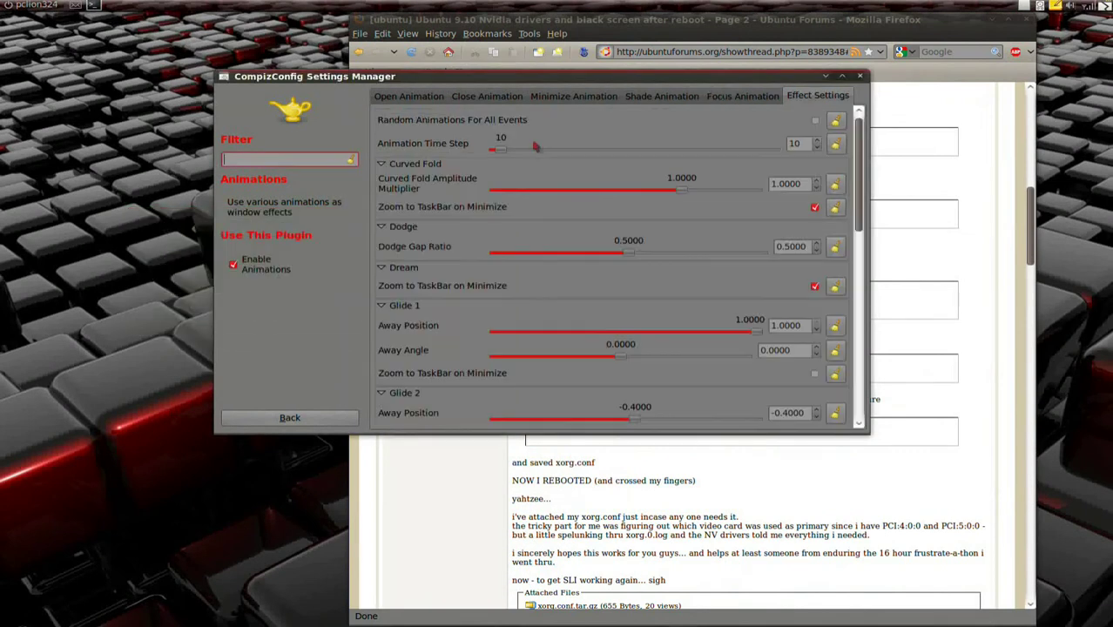
click(746, 98)
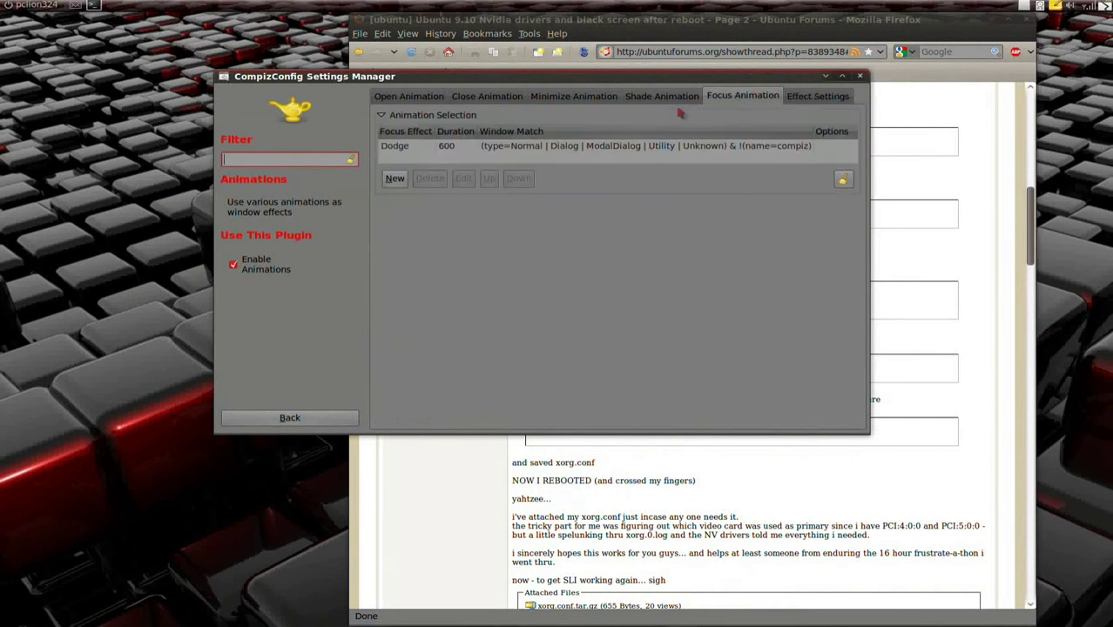
click(638, 101)
click(737, 102)
Edit the Dodge focus rule to a 400 duration, preview it in Firefox, and close the editor.
click(449, 148)
click(464, 178)
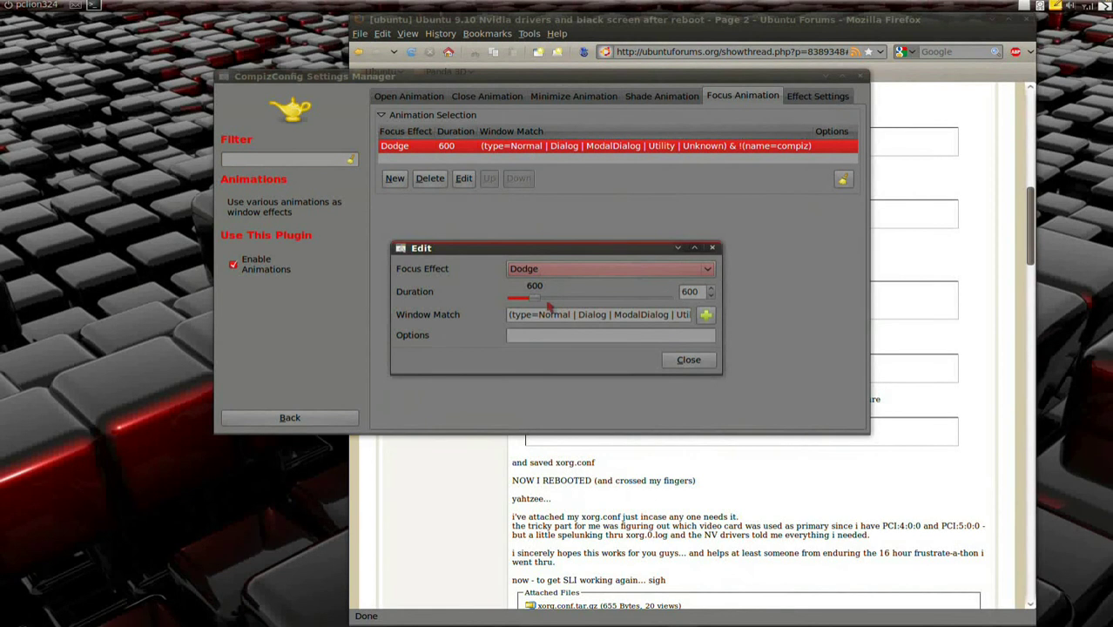
double_click(689, 293)
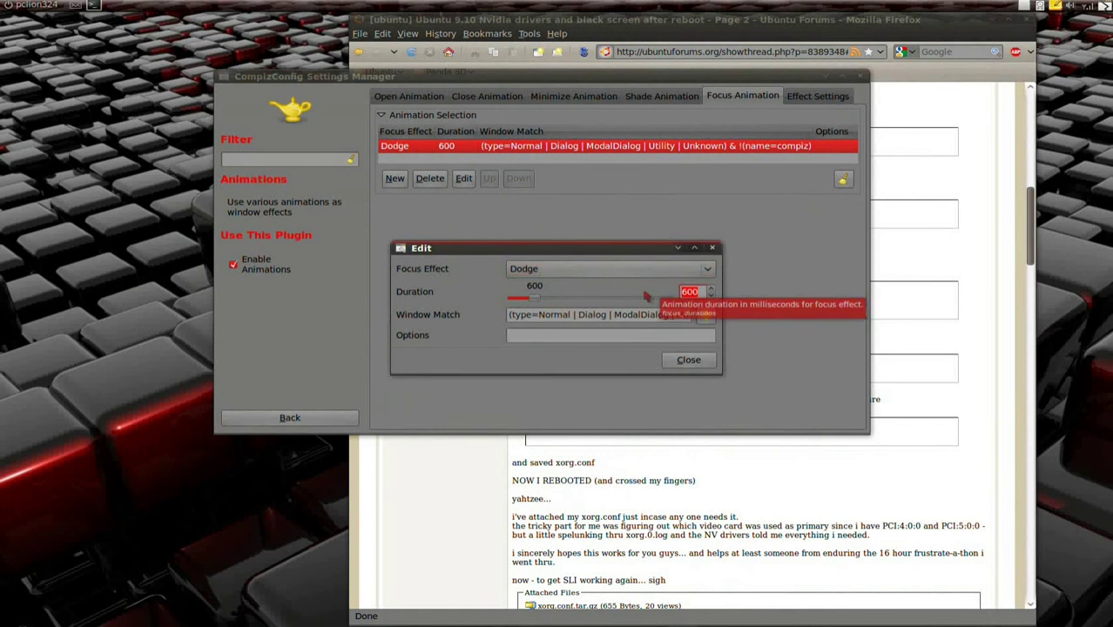
text(400)
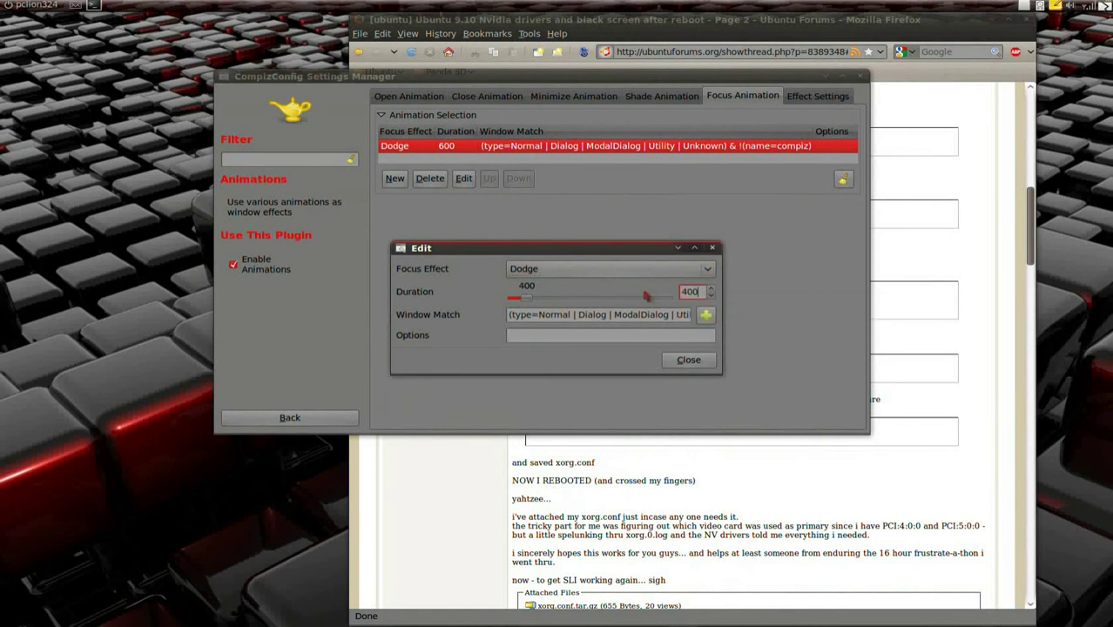
click(938, 167)
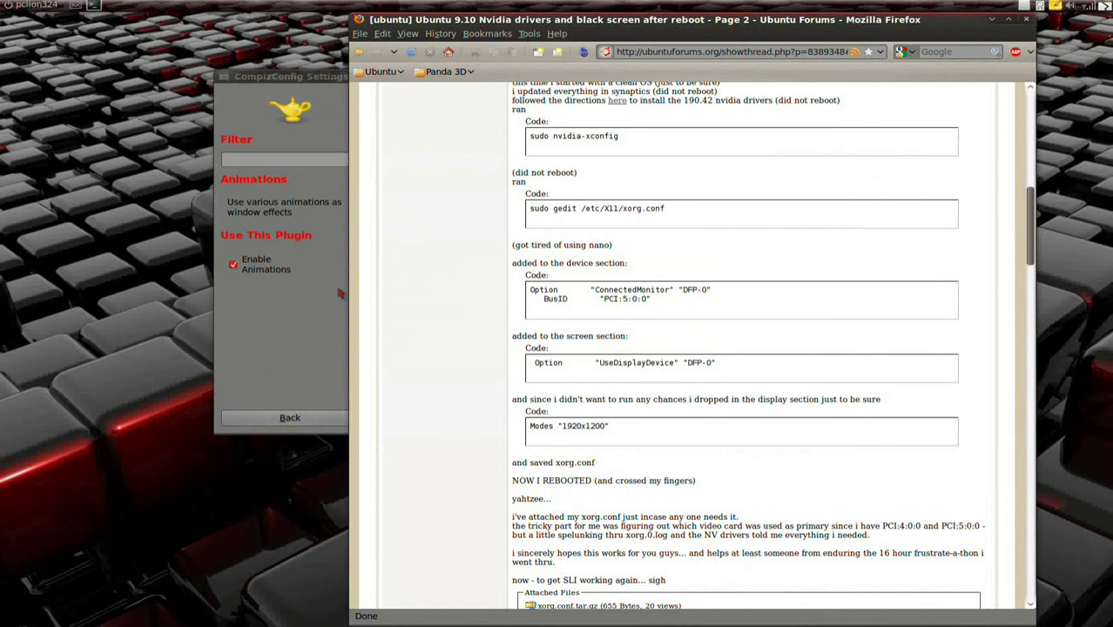
click(339, 293)
click(684, 359)
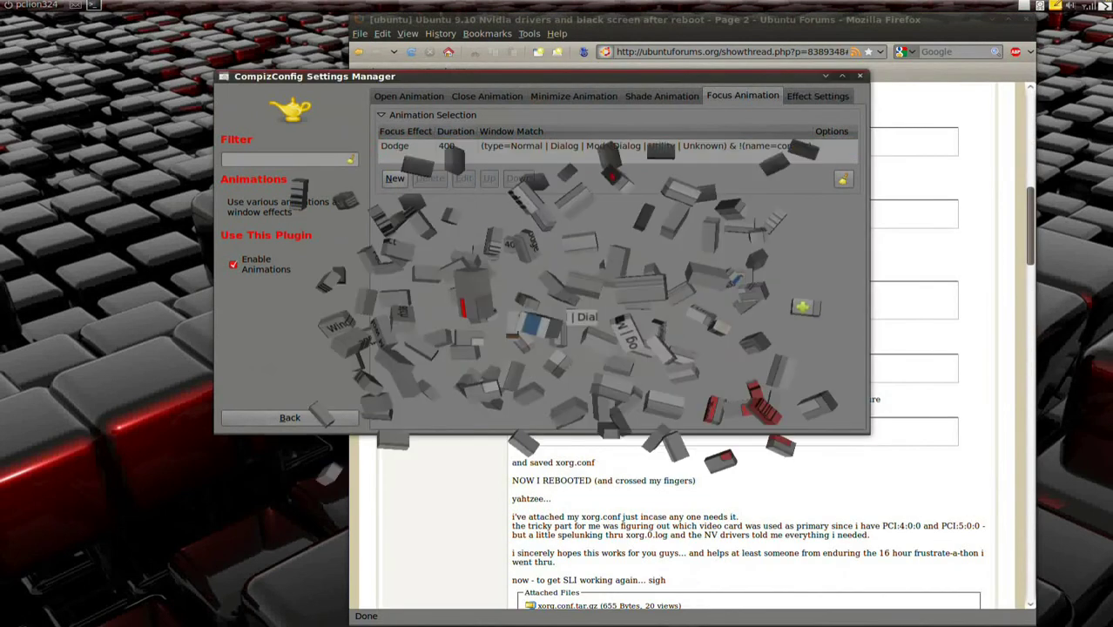
Go back to the plugin list and scroll through it to the Accessibility section.
click(296, 417)
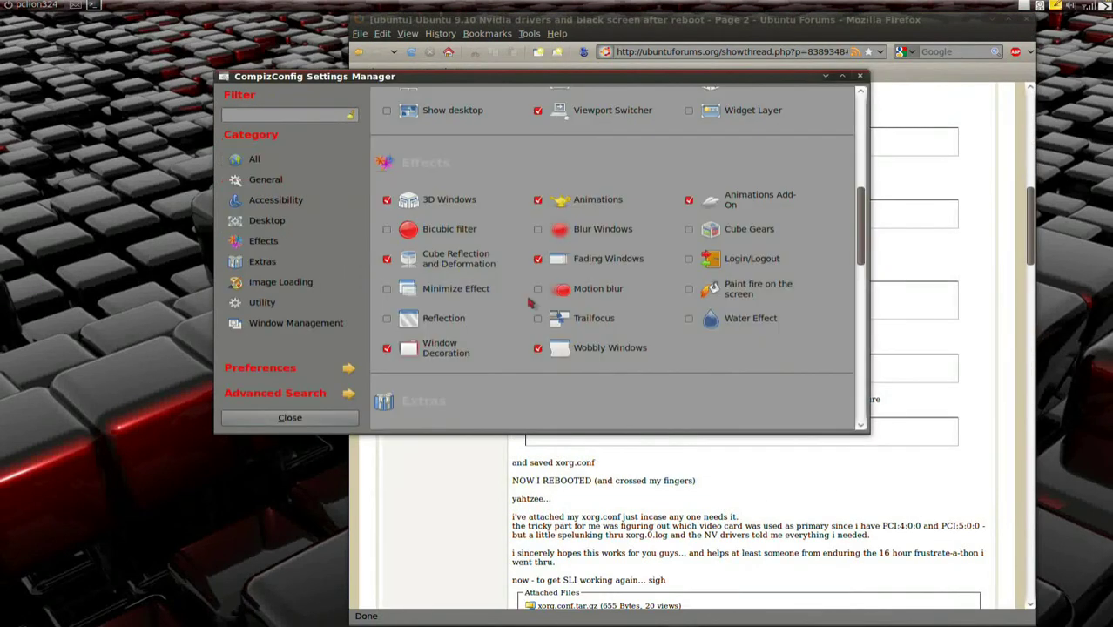
scroll(608, 278, down, 10)
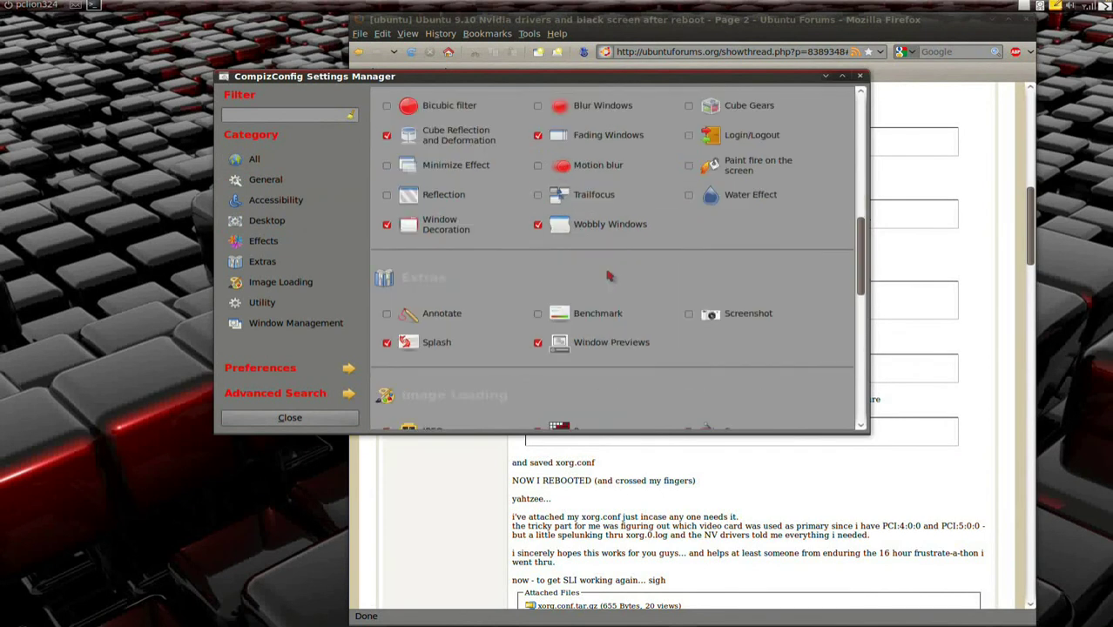
scroll(607, 279, down, 5)
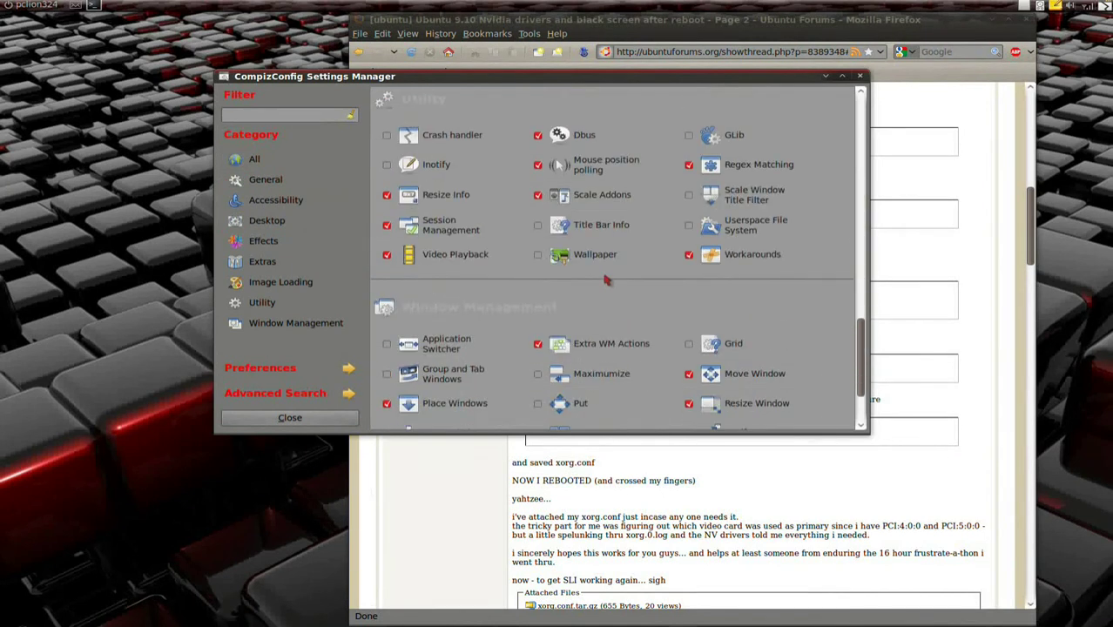
scroll(607, 280, down, 2)
scroll(607, 282, up, 12)
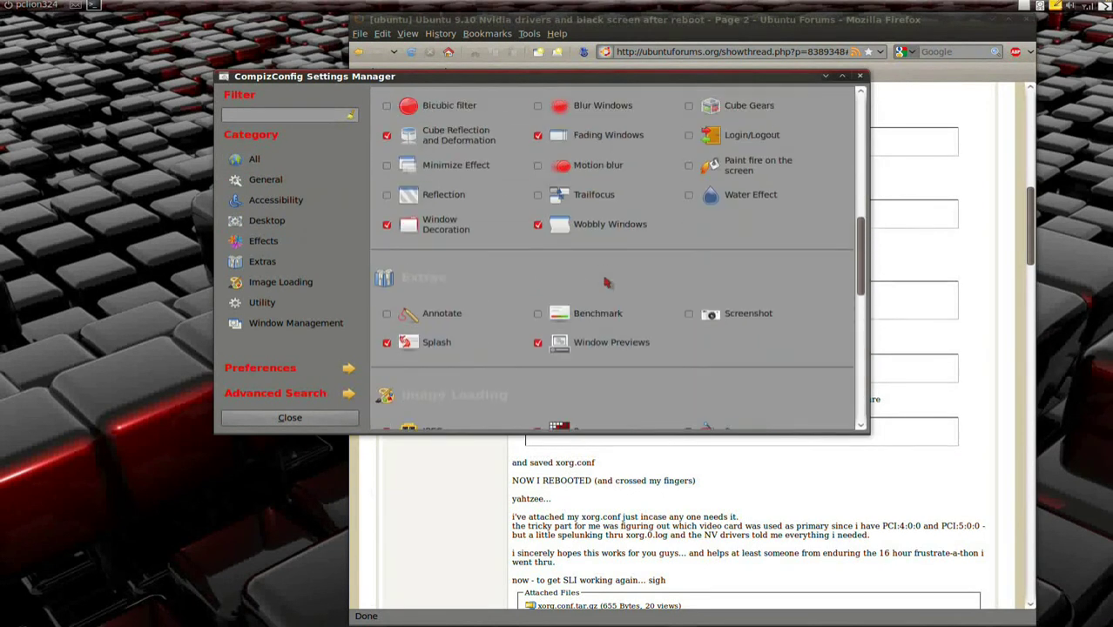
scroll(607, 282, up, 6)
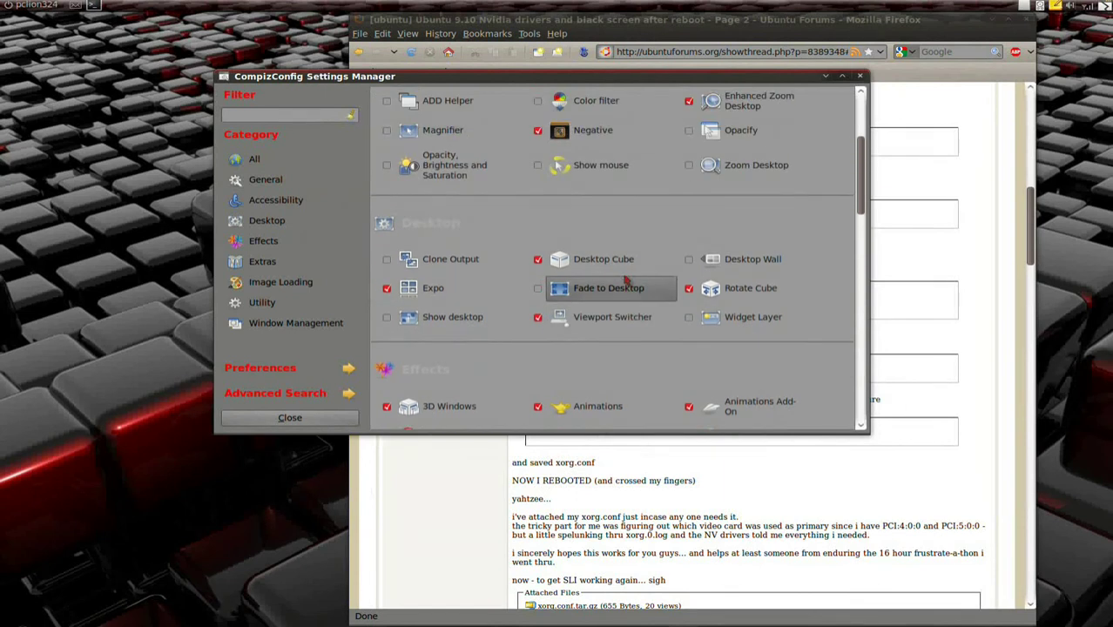
scroll(624, 279, up, 3)
Dismiss the particle ring, enable Magnifier and Show mouse, and try the Super+M magnifier.
key(super+k)
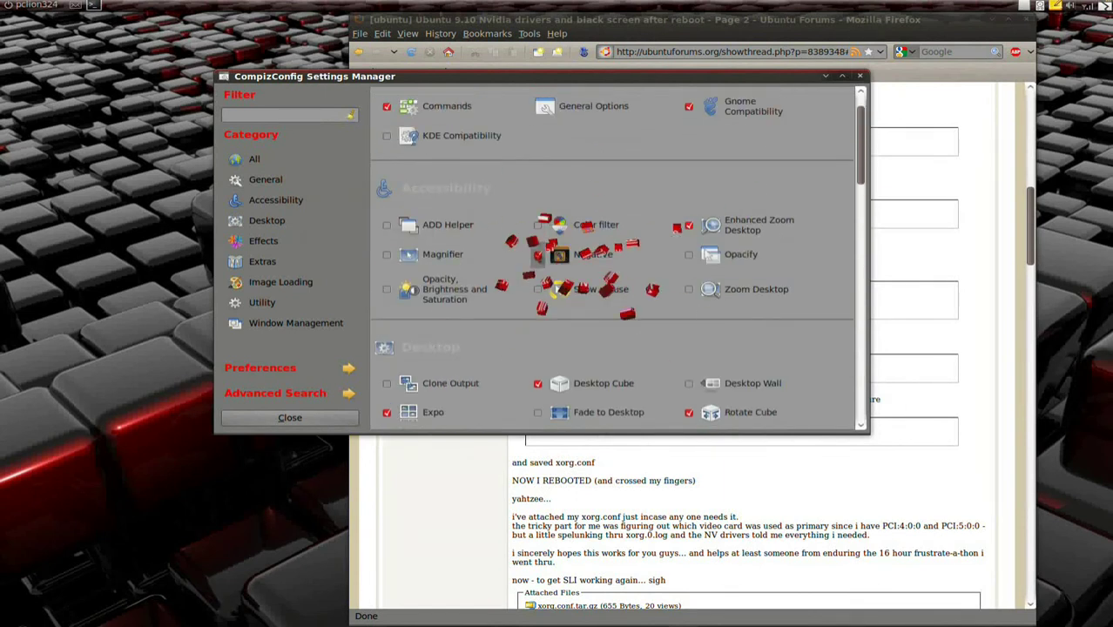
key(super+k)
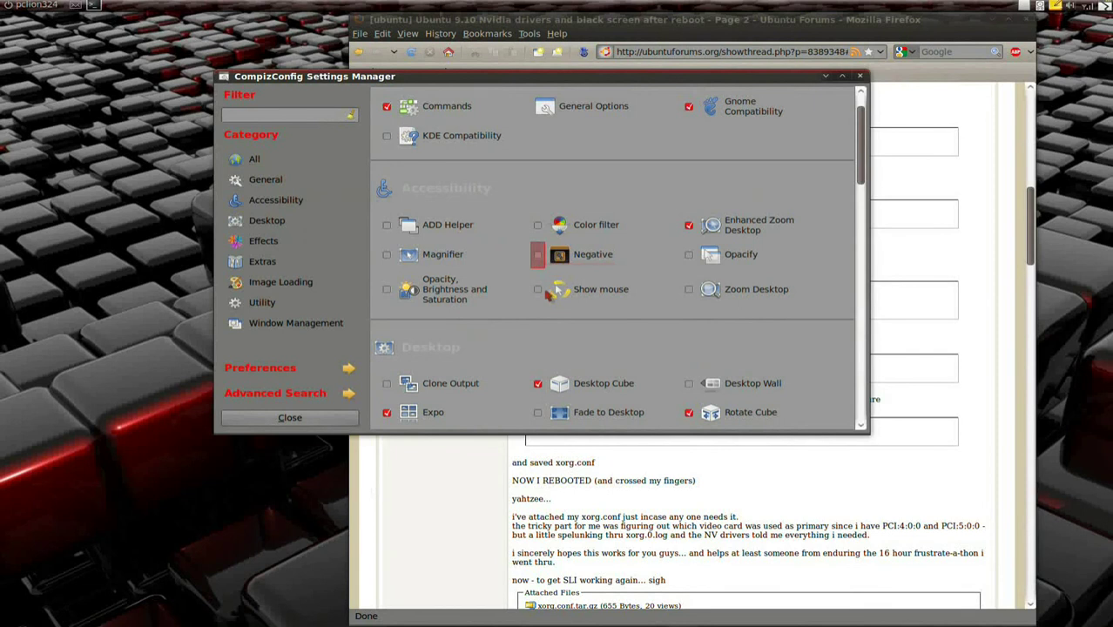
click(387, 257)
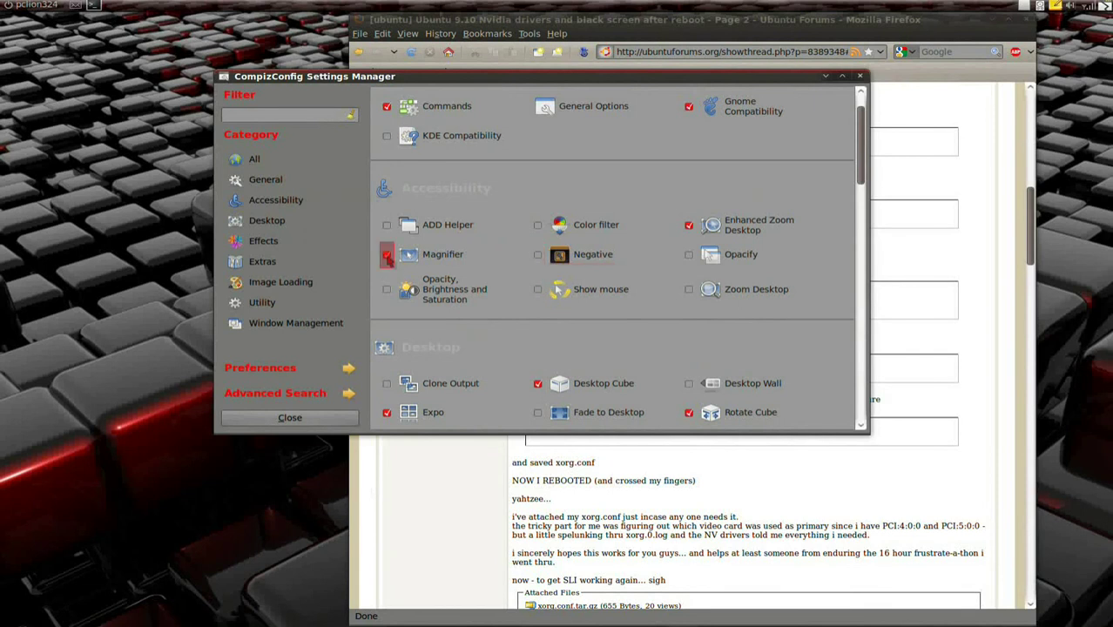
click(539, 293)
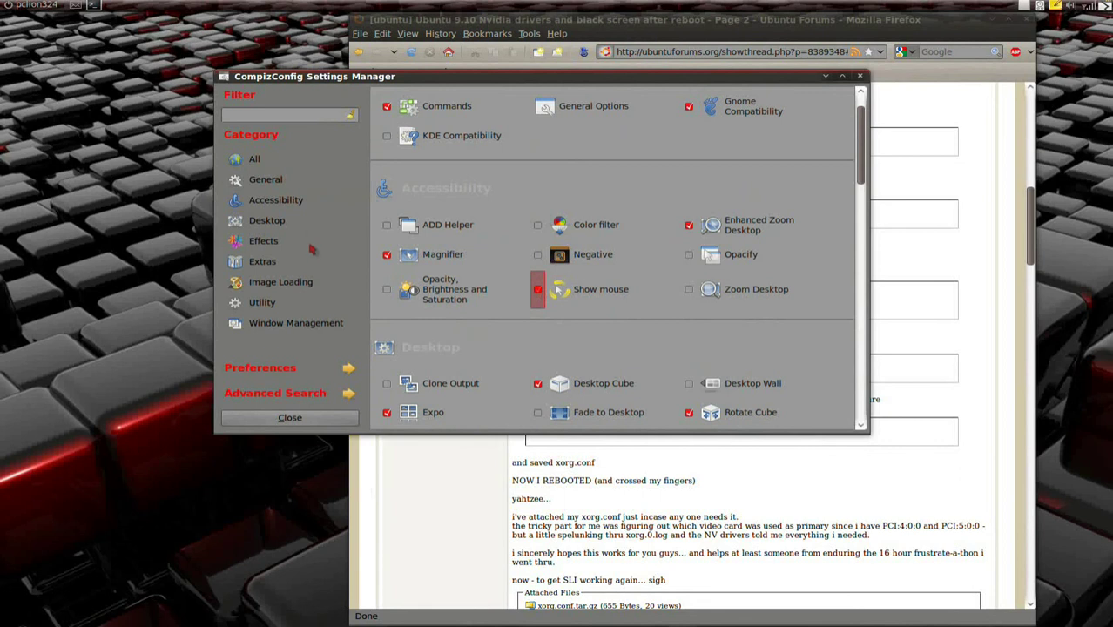
key(super+m)
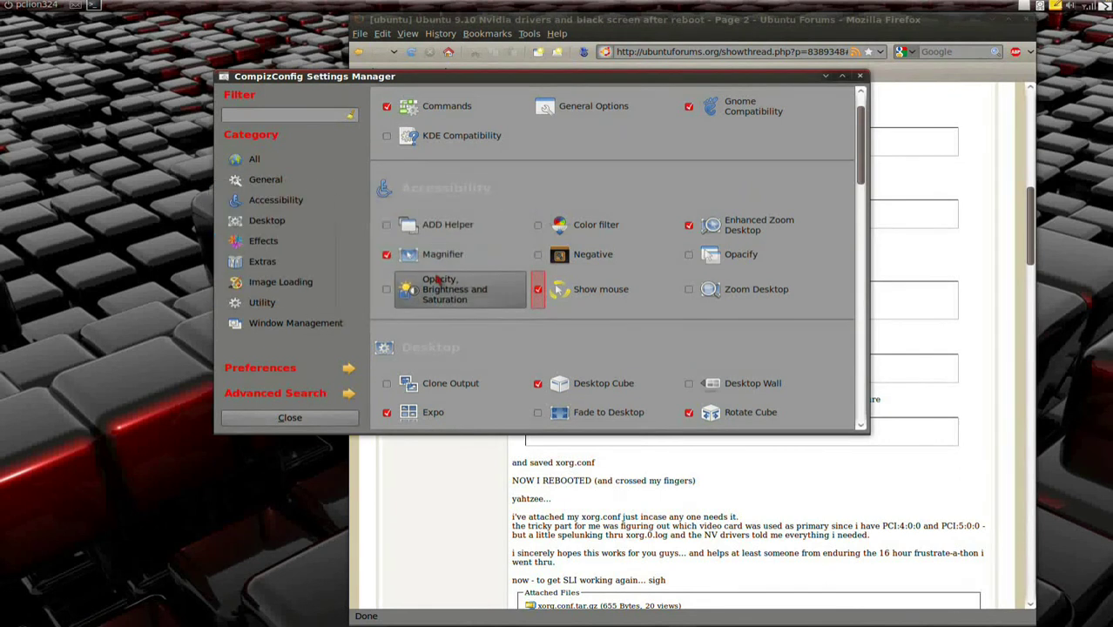
Zoom into the desktop with Super+M and scroll to vary the magnification.
key(super+m)
scroll(437, 275, up, 2)
scroll(437, 277, up, 3)
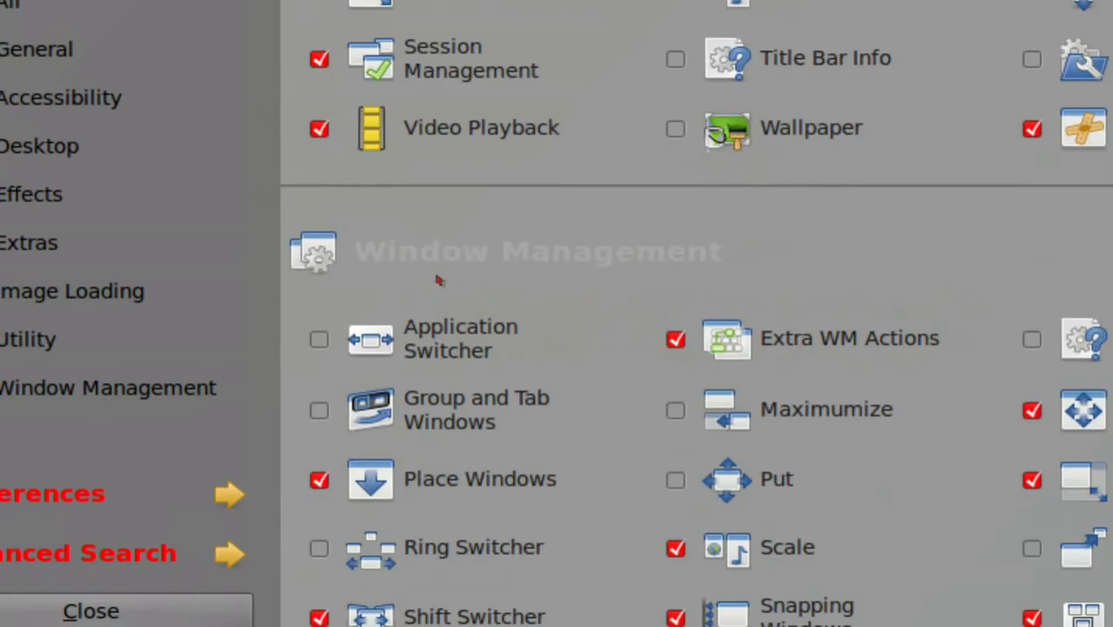
scroll(437, 280, down, 5)
scroll(437, 280, up, 5)
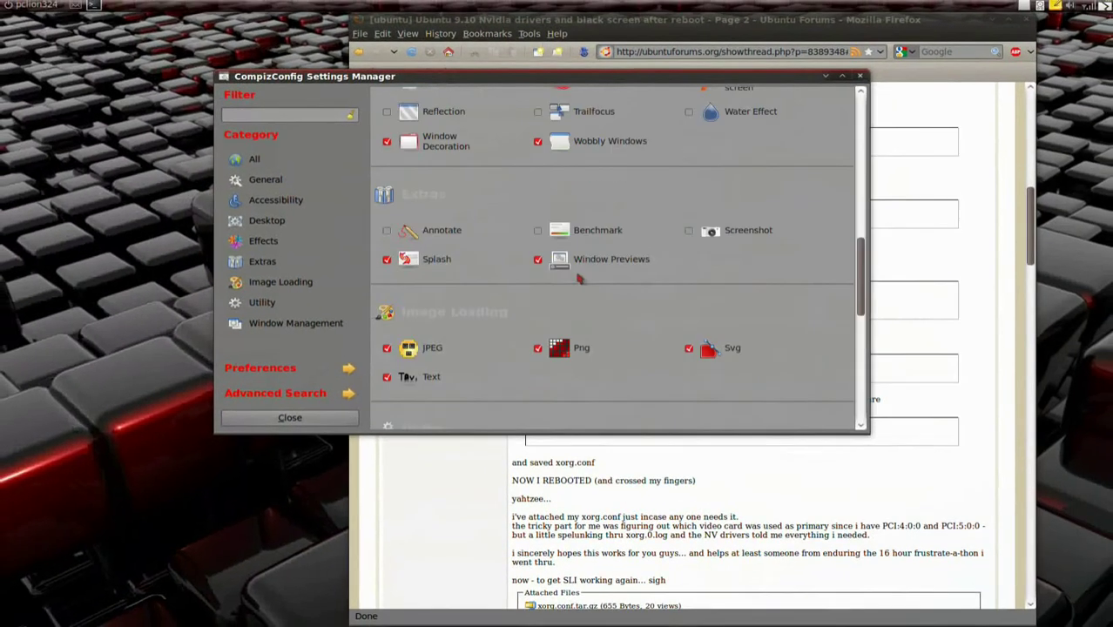
scroll(580, 278, up, 5)
scroll(579, 278, up, 2)
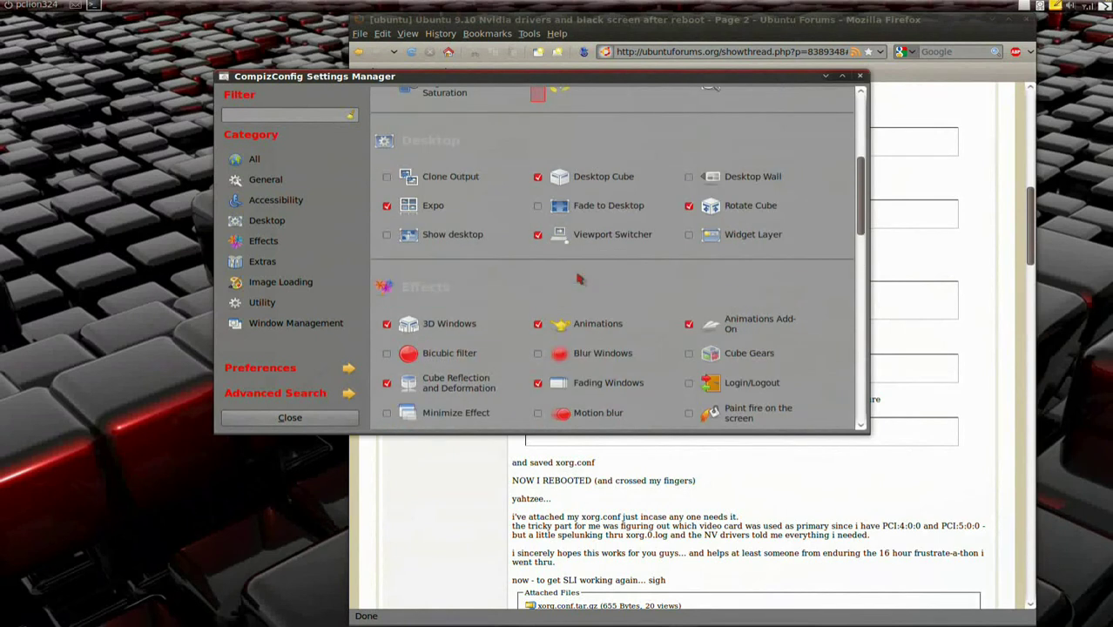
scroll(580, 279, up, 4)
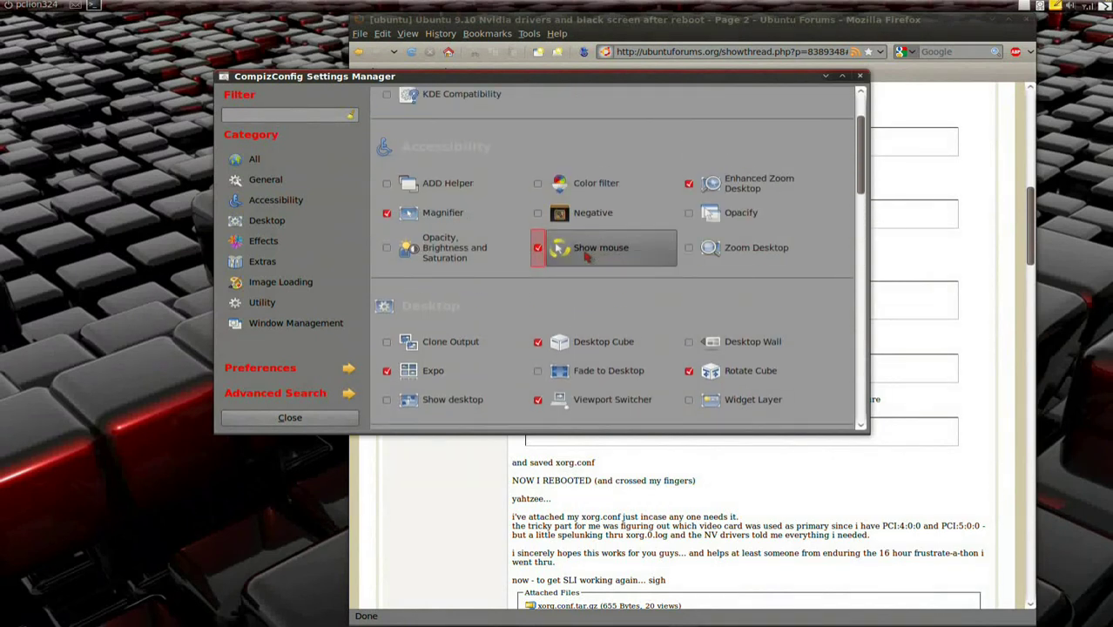
Test the Show mouse particle ring and magnifier lens, then toggle both off.
key(super+k)
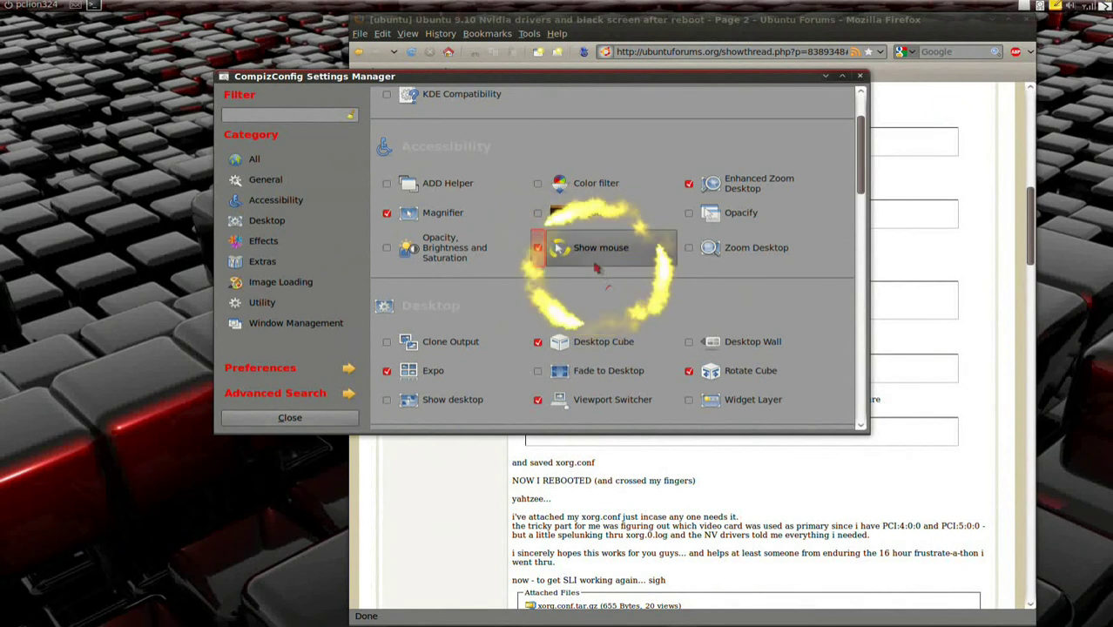
key(super+m)
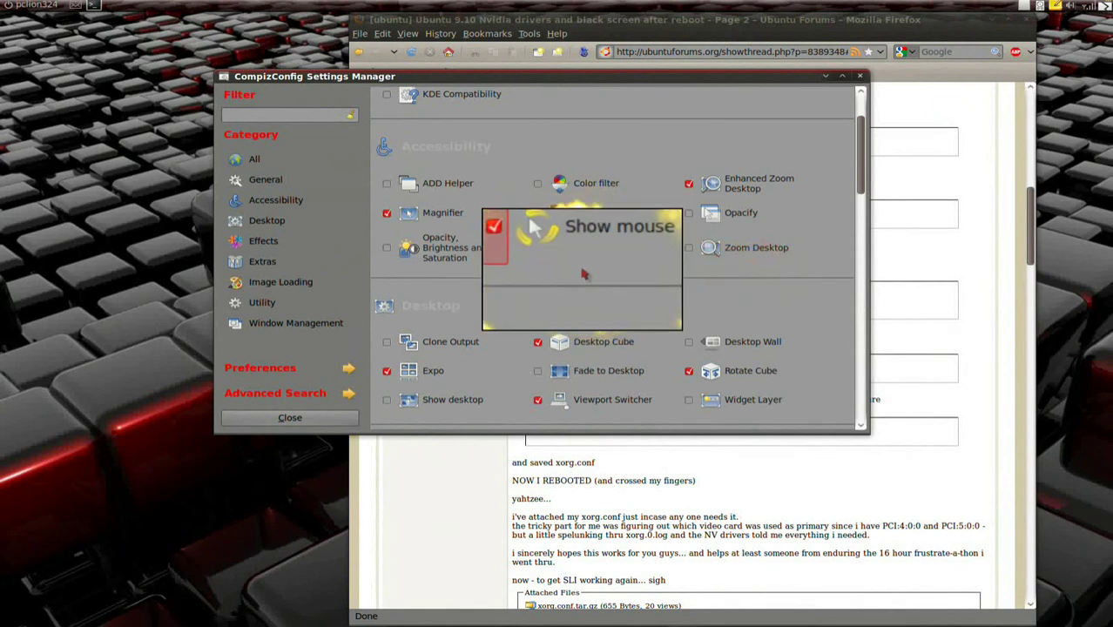
key(super+m)
key(super+k)
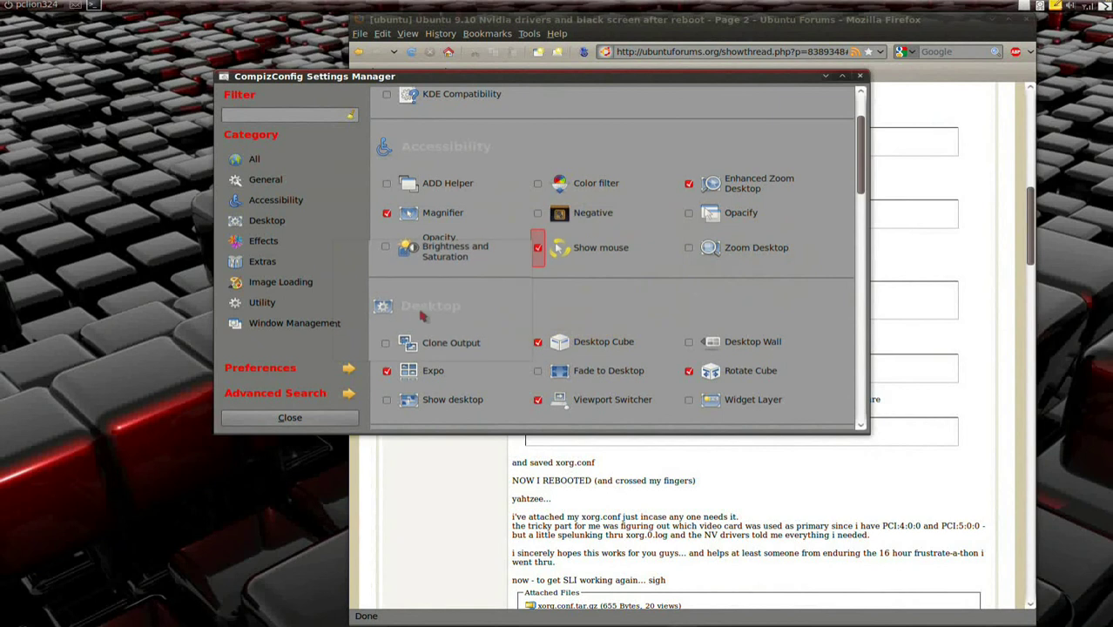
Close CompizConfig Settings Manager and then the Firefox window.
click(290, 417)
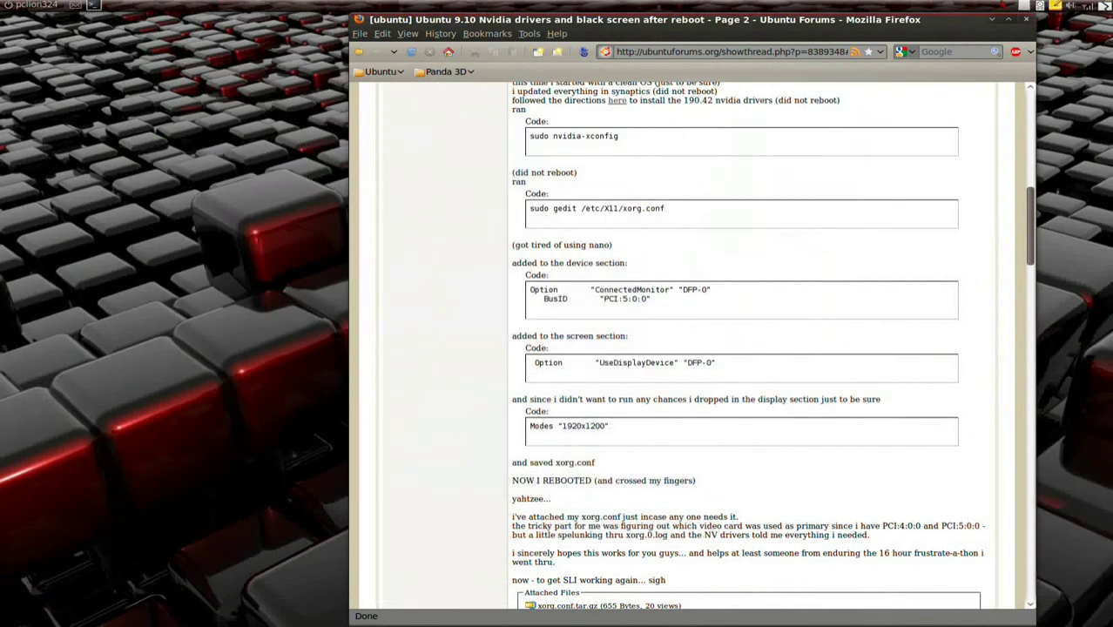
click(1026, 20)
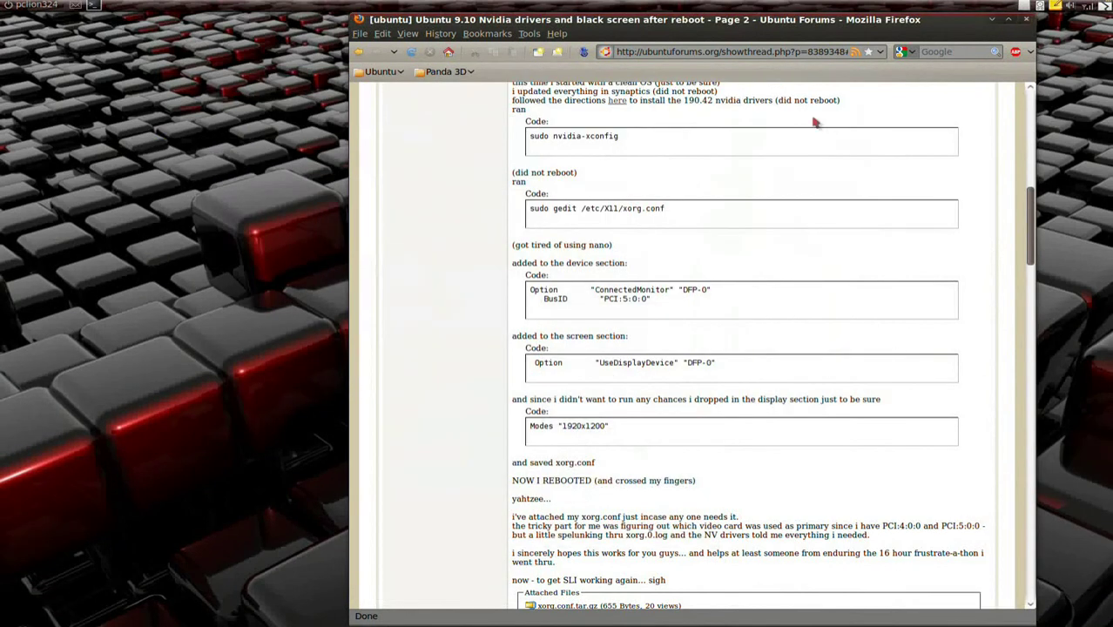